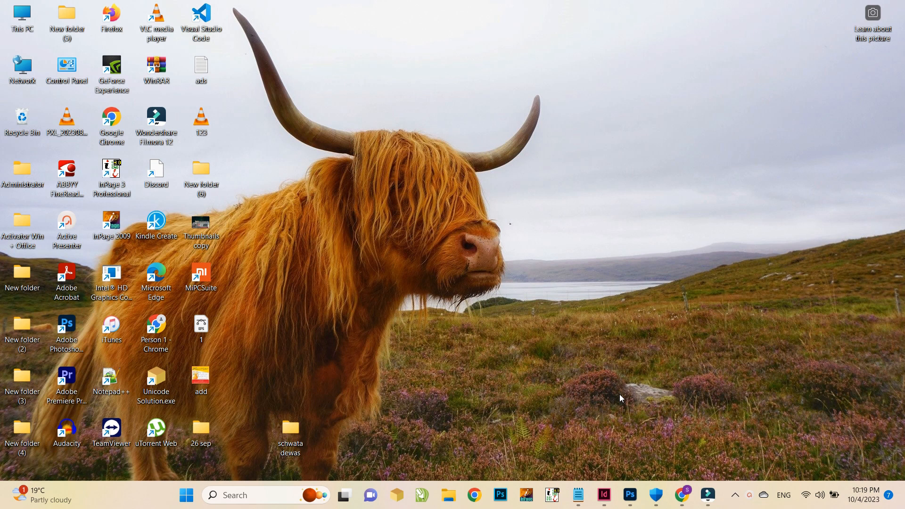
Return to the newspaper layout and move the World Cup story frame into the right-hand columns beneath the first cricket story
left_click(610, 492)
scroll(430, 153, "up", 2)
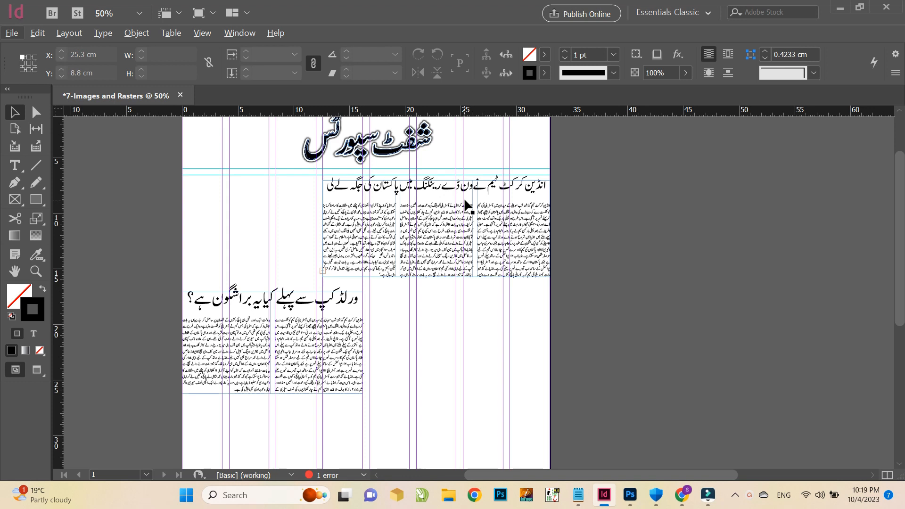
left_click_drag(326, 344, 512, 340)
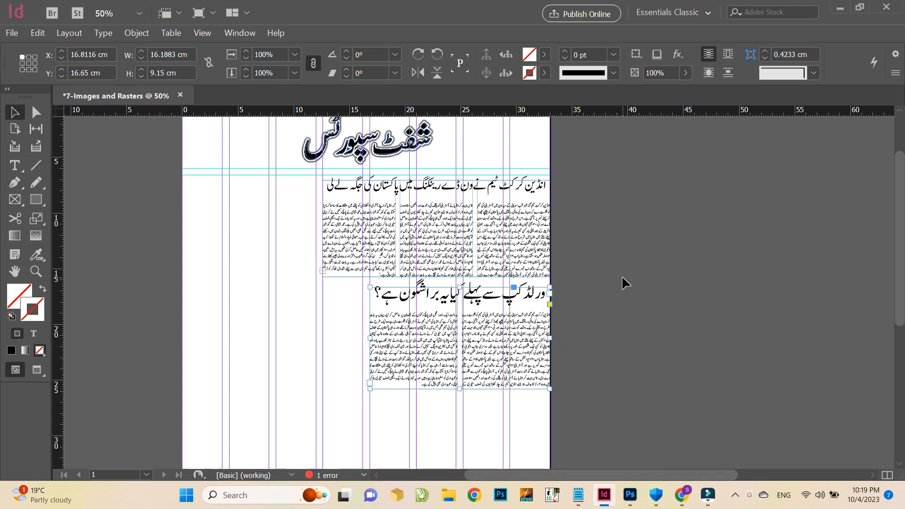
Save the document as 7-Images and Rasters inside the 7-Images and Rasters folder of the Urdu Graphic and Layout Designing course
key("ctrl+s")
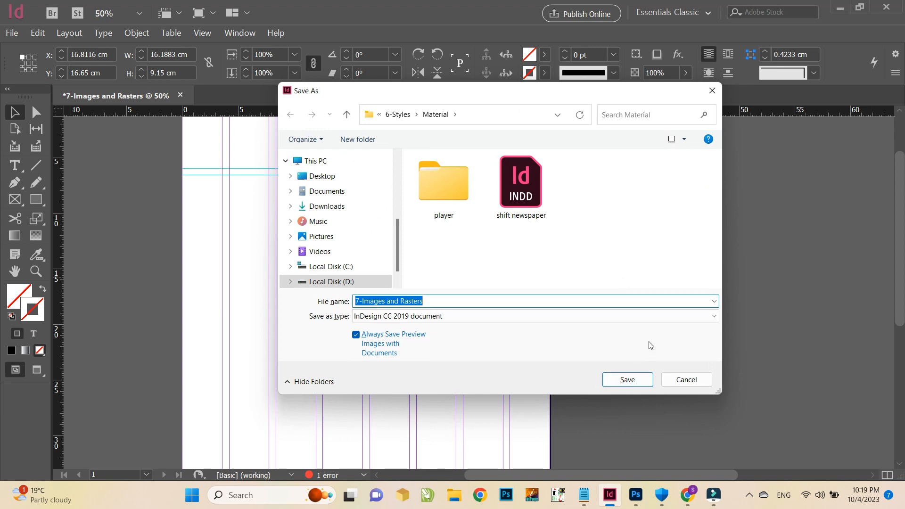
key("Escape")
key("ctrl+s")
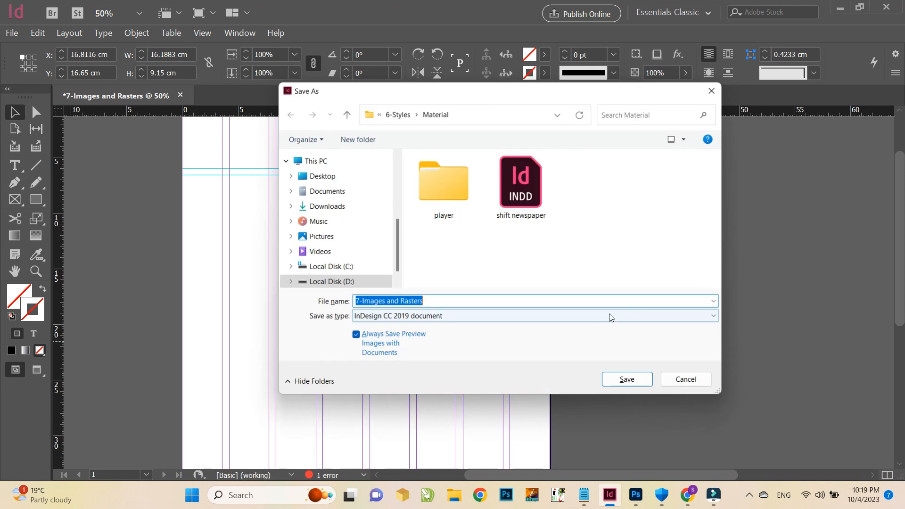
left_click(397, 114)
left_click(420, 114)
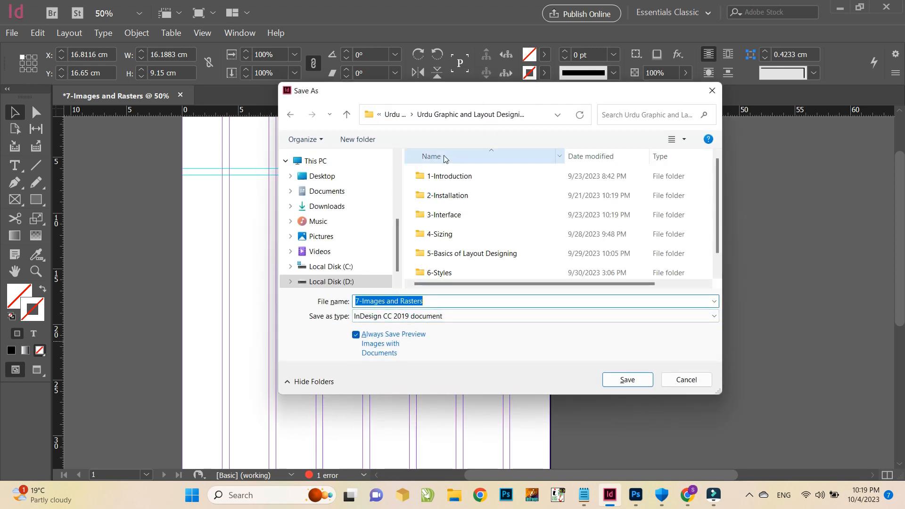
scroll(464, 215, "down", 1)
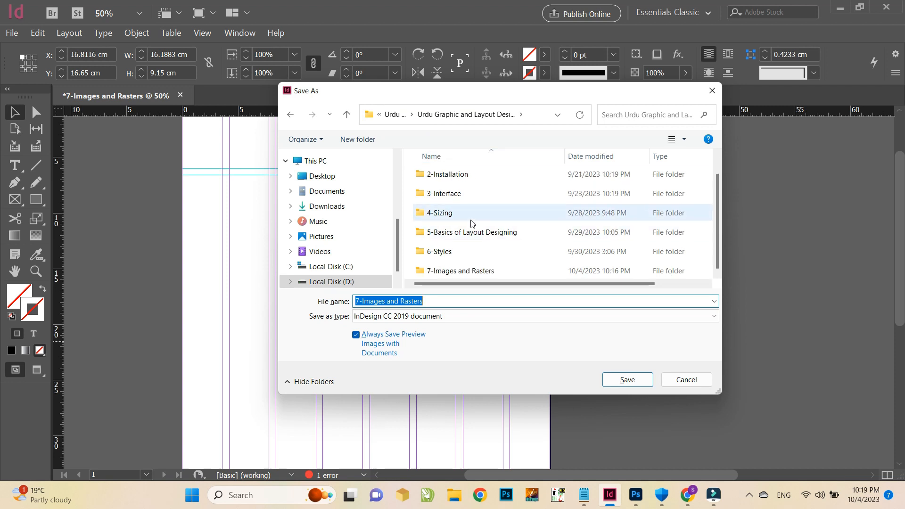
double_click(479, 271)
double_click(476, 178)
left_click(629, 380)
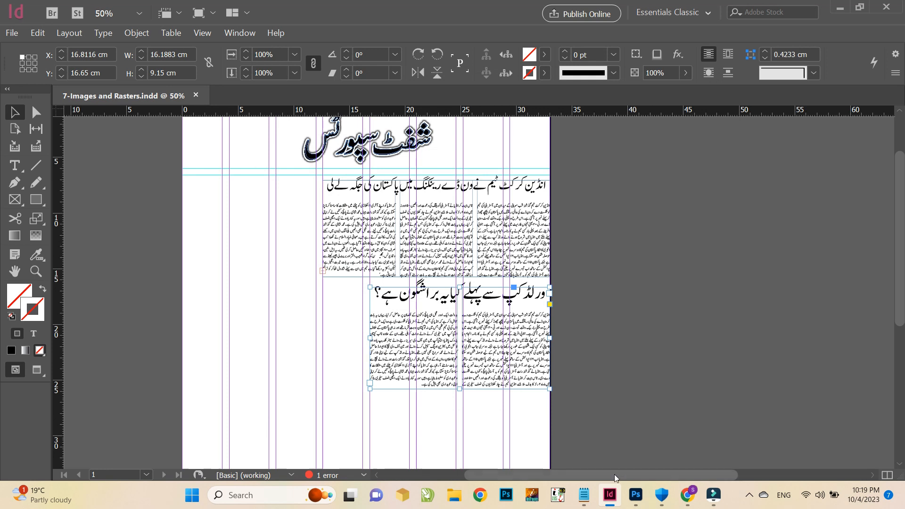
left_click(640, 505)
left_click(640, 505)
left_click(688, 495)
scroll(475, 279, "down", 4)
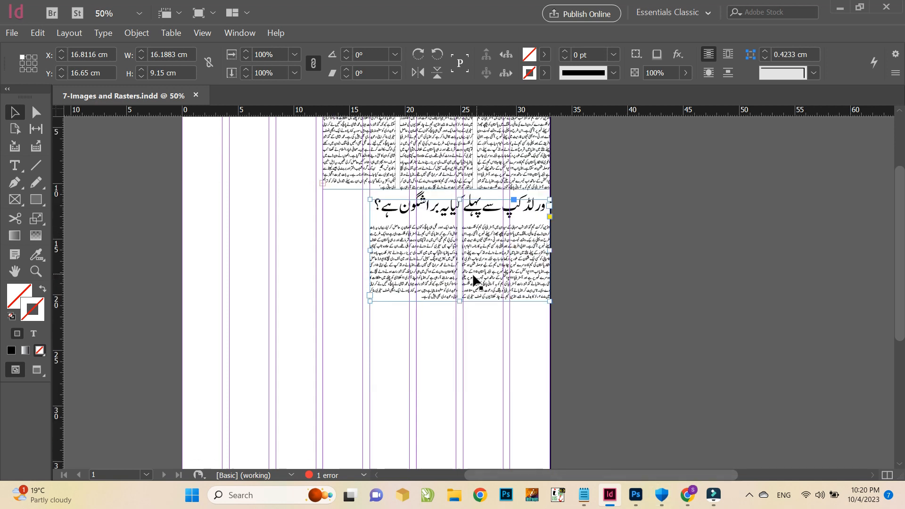
scroll(509, 292, "down", 3)
scroll(472, 295, "down", 3, "alt")
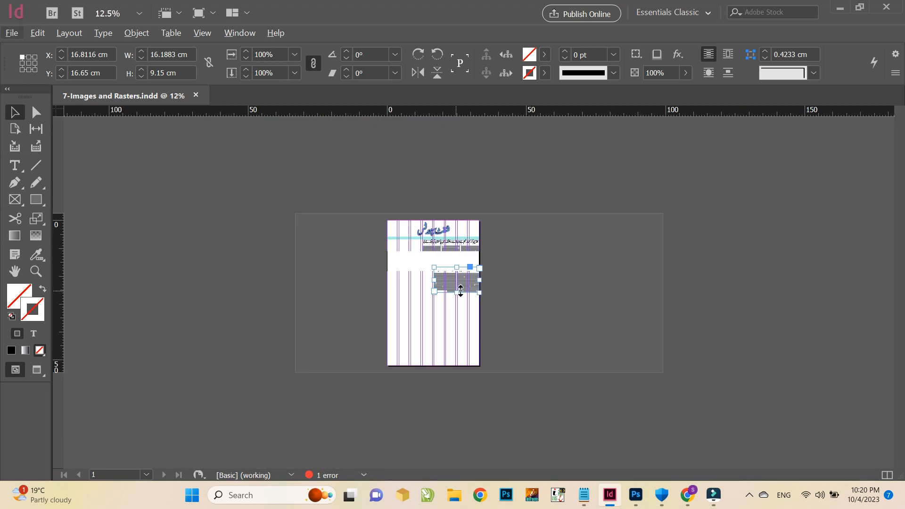
scroll(466, 315, "up", 1, "alt")
left_click_drag(275, 154, 533, 481)
left_click(293, 323)
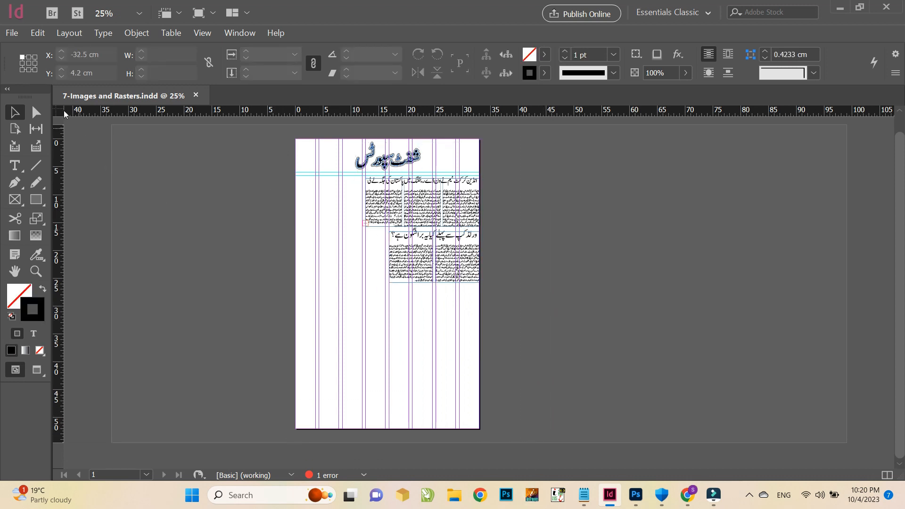
Drag a horizontal ruler guide onto the page at 24.8 cm
left_click_drag(59, 115, 295, 139)
left_click_drag(104, 116, 133, 278)
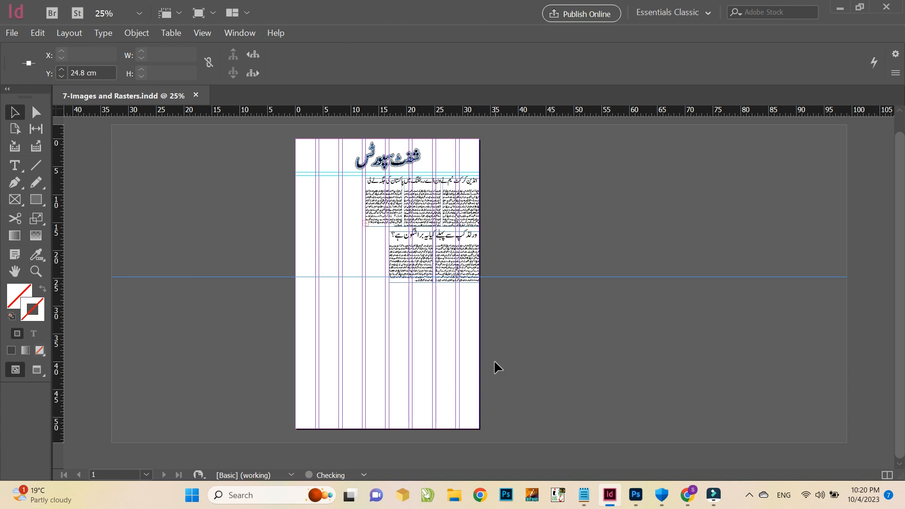
Save the document with the new guide
scroll(451, 184, "up", 2)
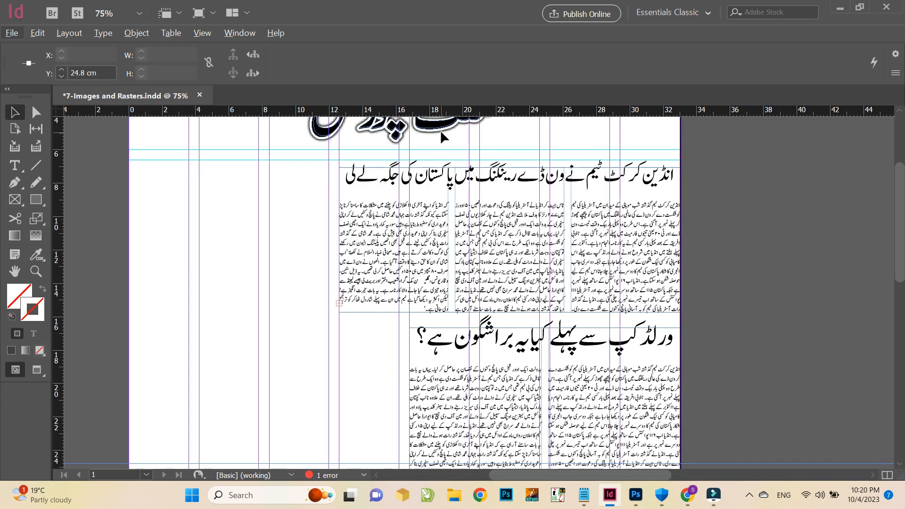
scroll(431, 127, "down", 2)
key("alt")
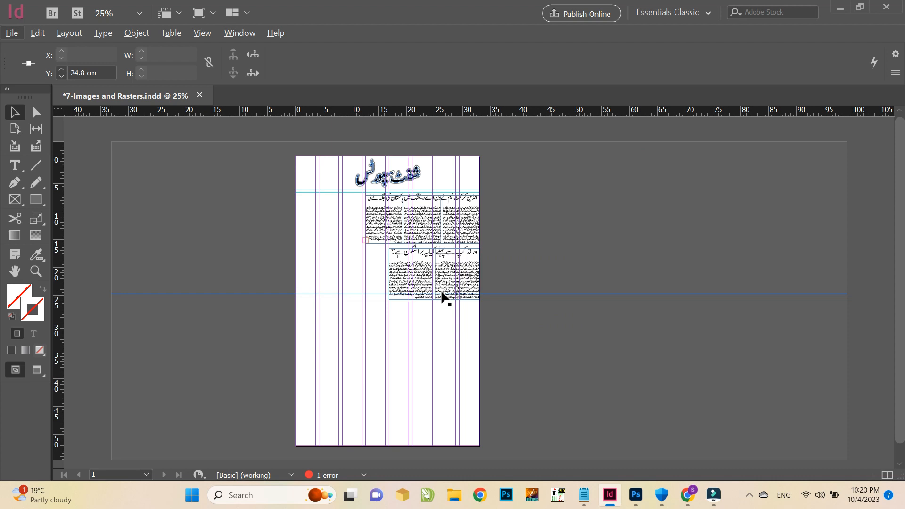
key("ctrl+s")
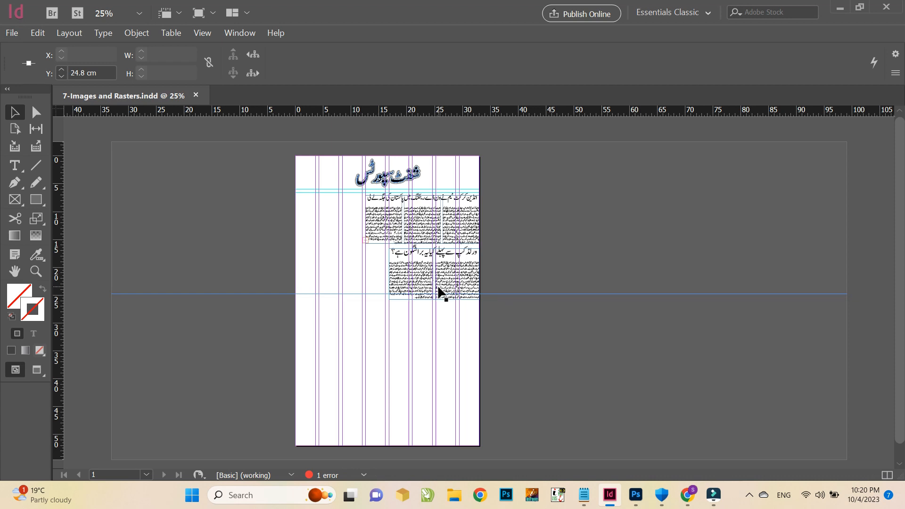
key("ctrl+equal")
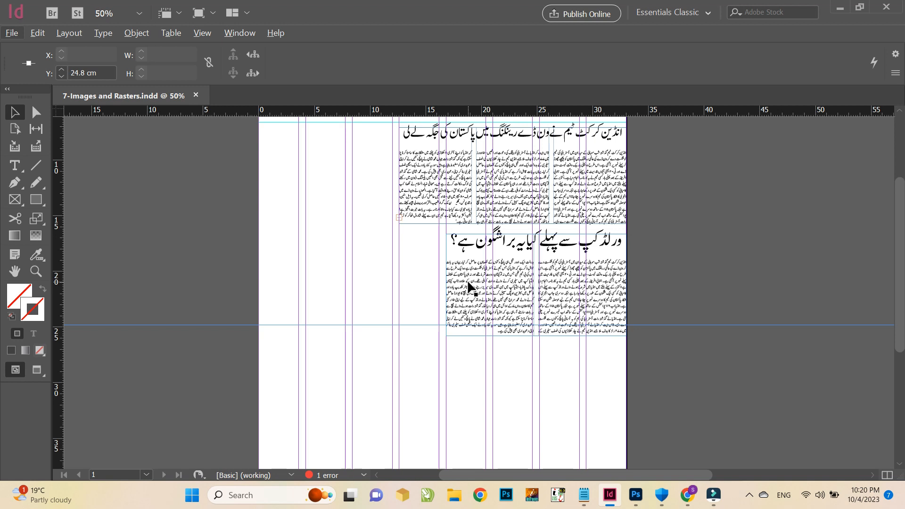
scroll(469, 285, "up", 3)
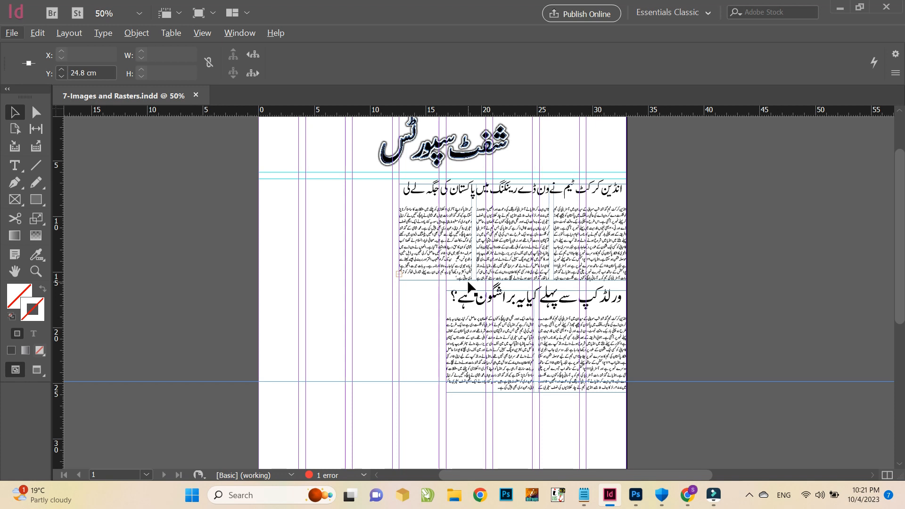
Switch to Chrome and search Google for virat kohli
left_click(686, 495)
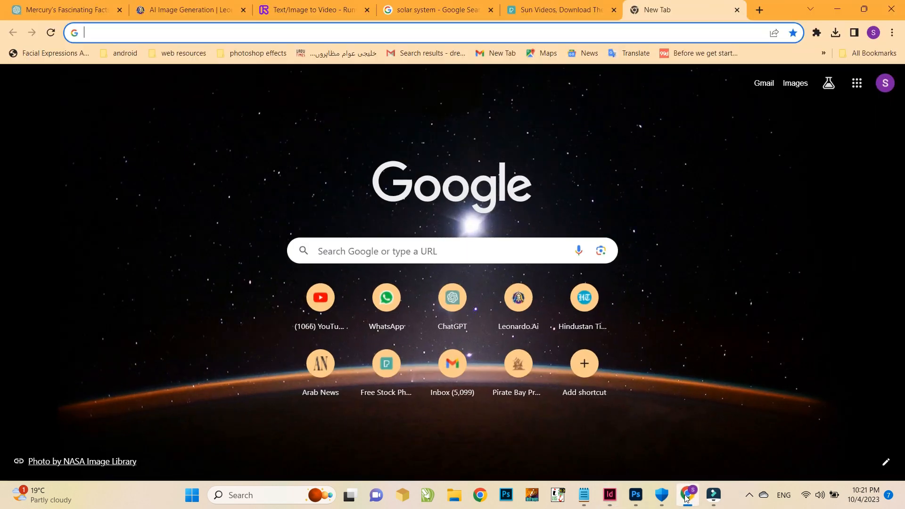
left_click(253, 32)
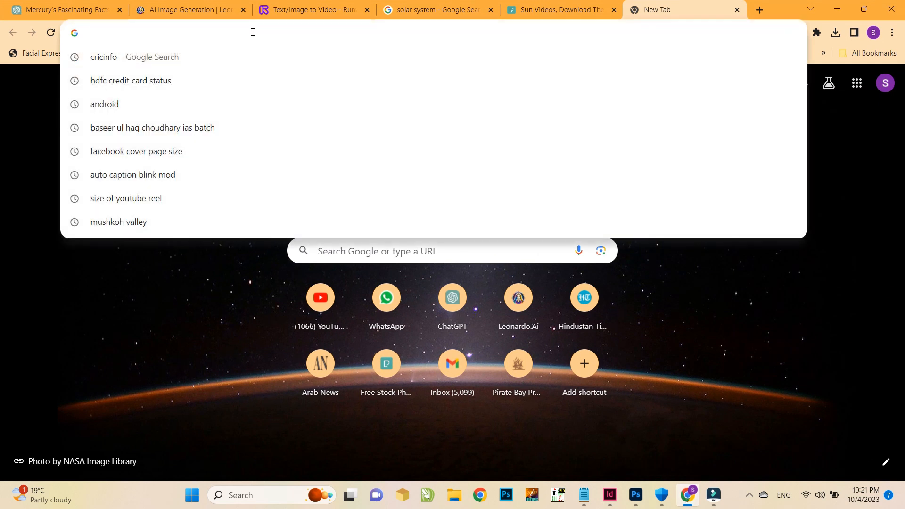
type("virat ")
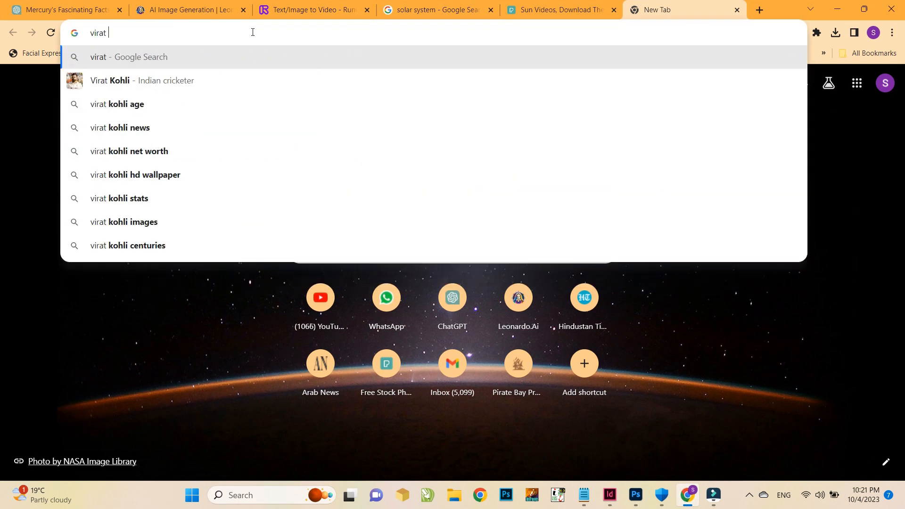
type("kohli")
key("Return")
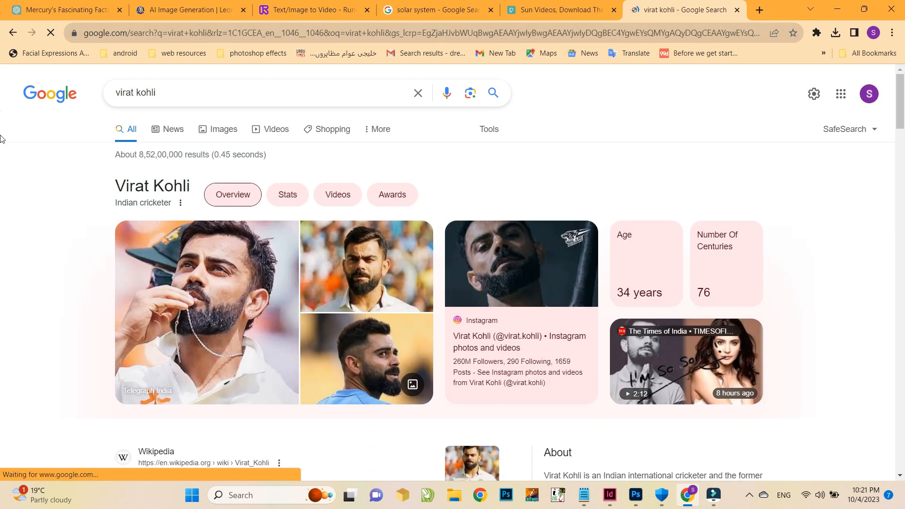
Show the image results filtered to Large size
left_click(213, 136)
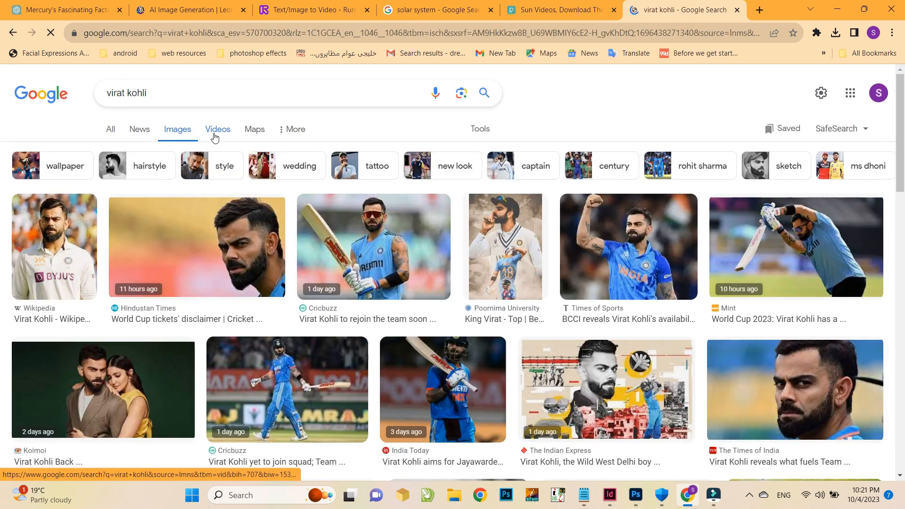
left_click(481, 134)
left_click(113, 153)
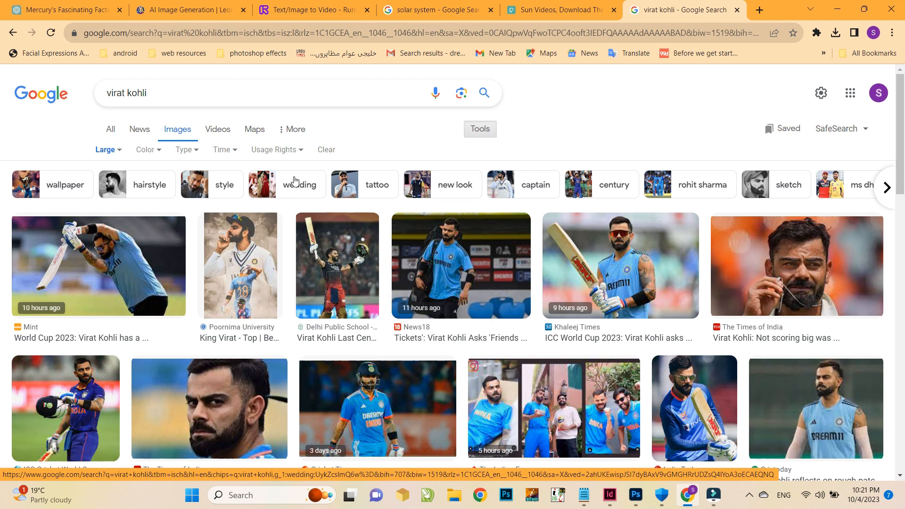
Scroll the image results, open the Moneycontrol Virat Kohli portrait preview and copy the image
scroll(299, 170, "down", 1)
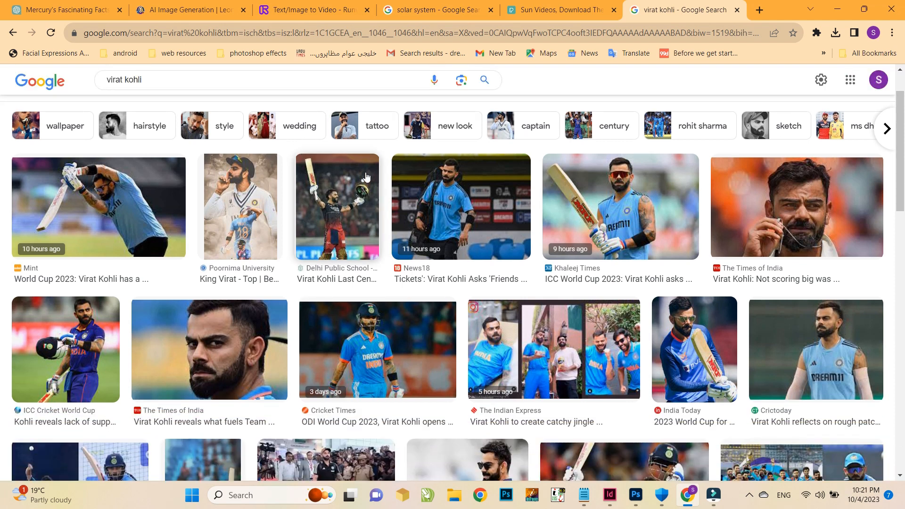
scroll(367, 176, "down", 3)
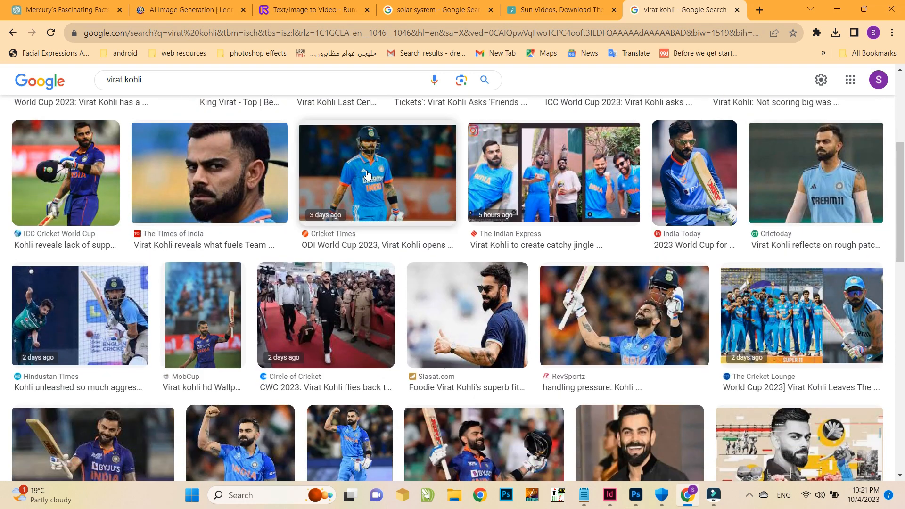
scroll(368, 174, "down", 2)
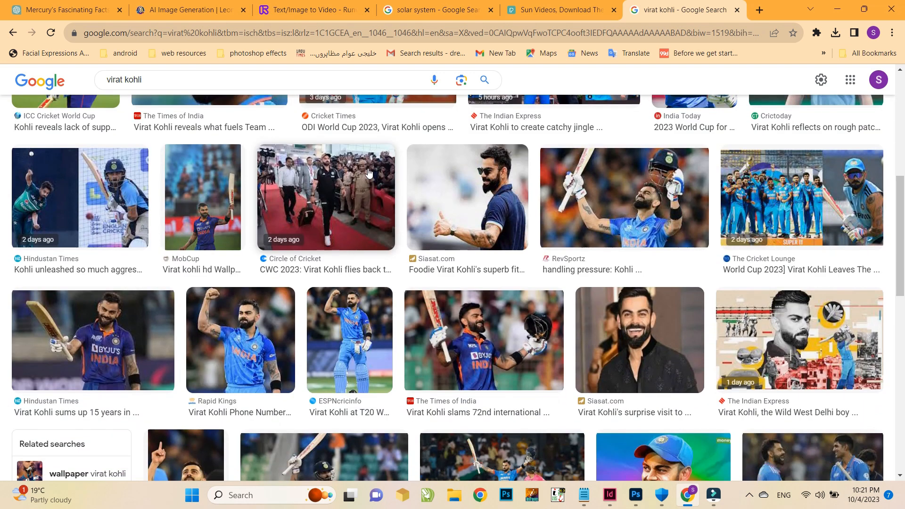
scroll(369, 173, "down", 2)
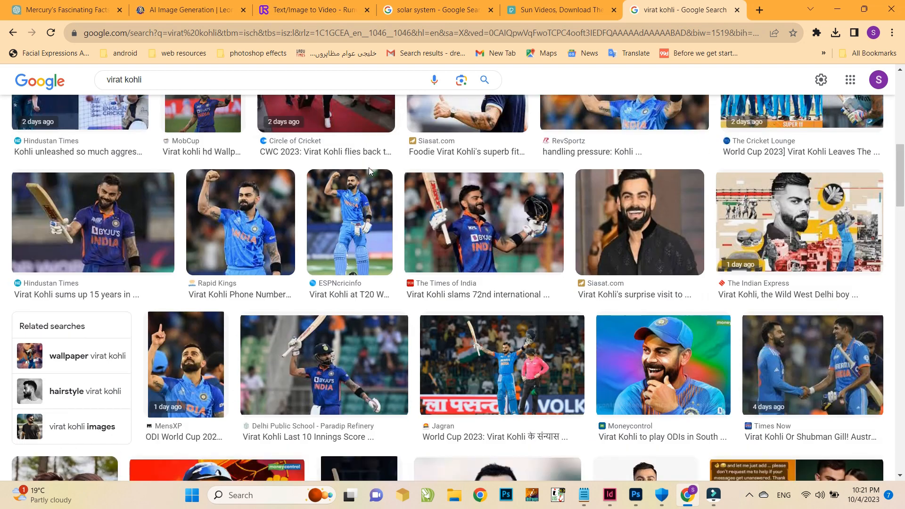
scroll(372, 168, "down", 3)
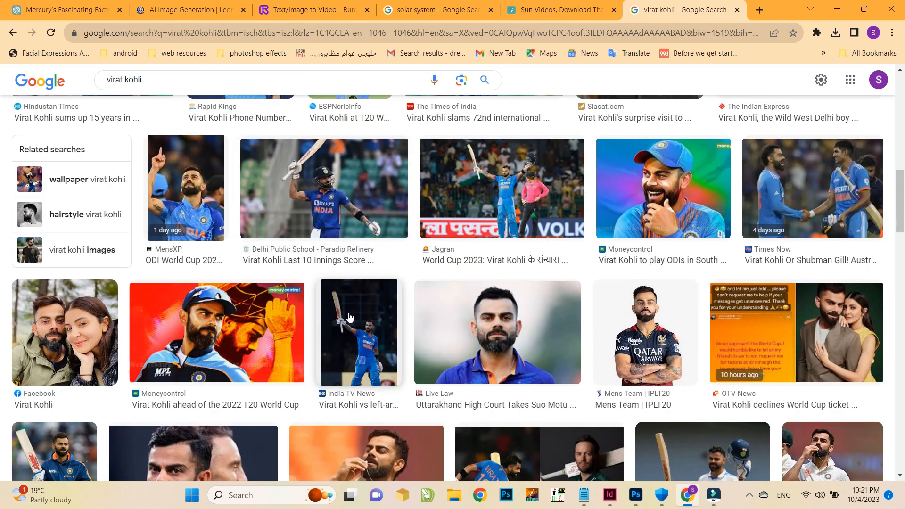
left_click(251, 354)
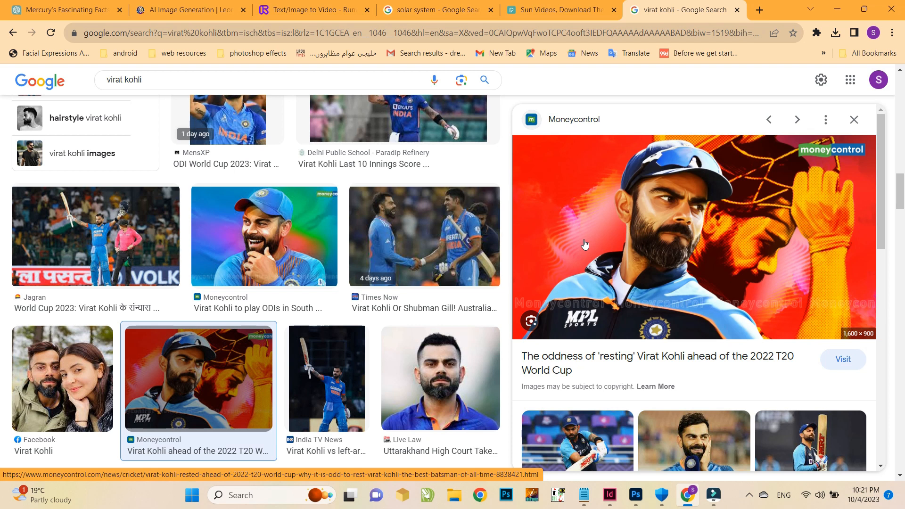
right_click(584, 244)
left_click(638, 396)
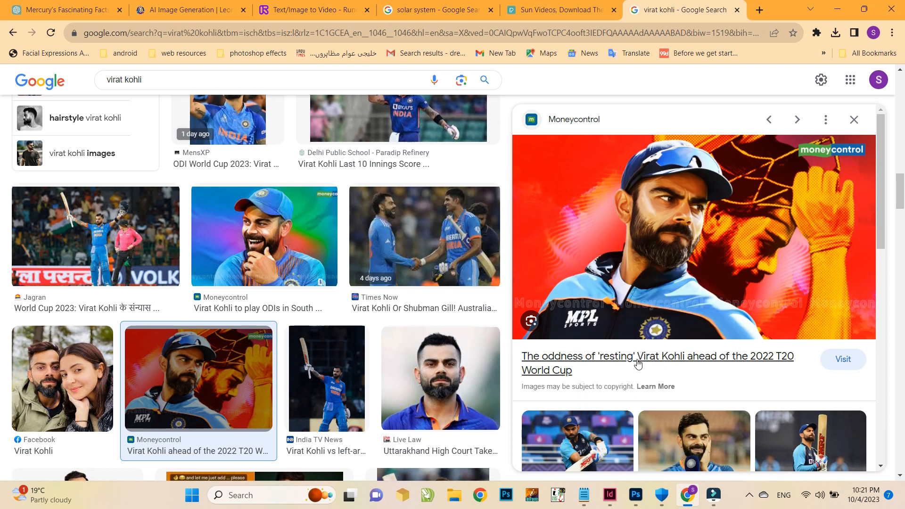
Copy the preview image once more and switch to Photoshop
left_click(636, 495)
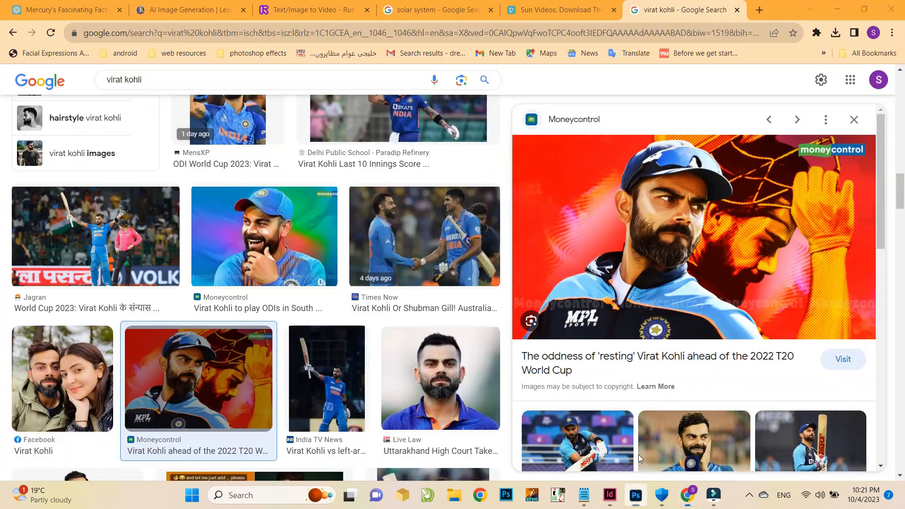
right_click(650, 249)
left_click(685, 397)
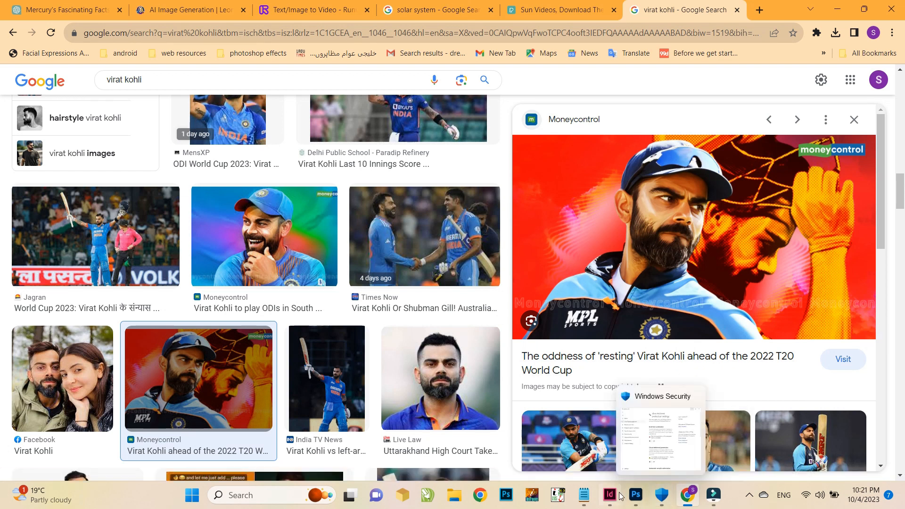
left_click(636, 495)
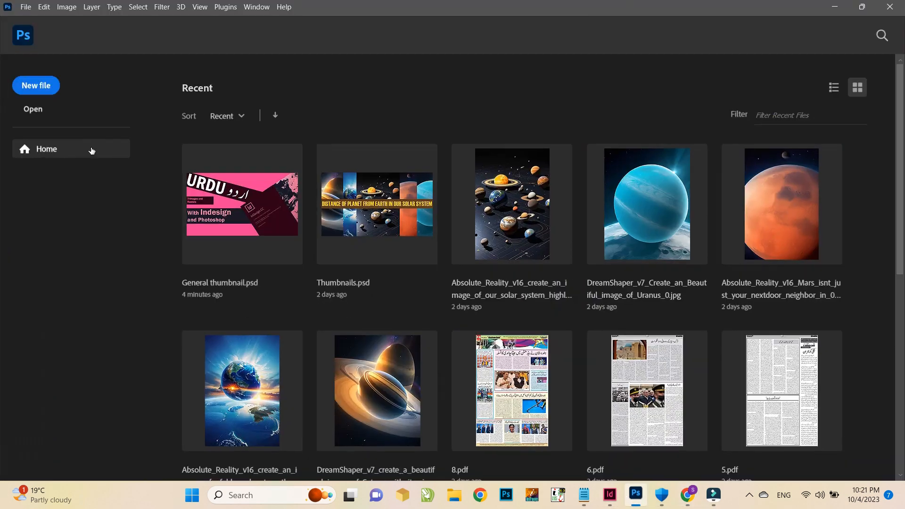
Create a new 1600 x 900 px document at 200 pixels/inch resolution in CMYK Color mode
left_click(41, 86)
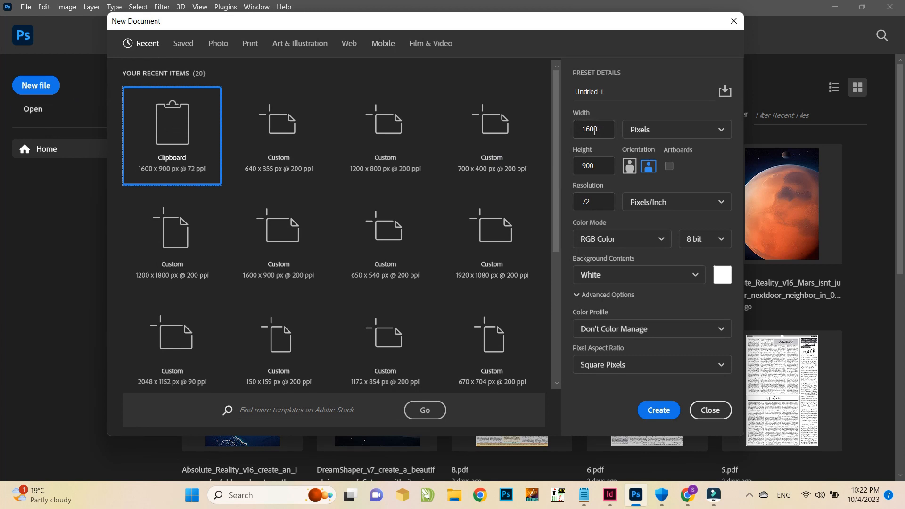
left_click(587, 202)
type("20")
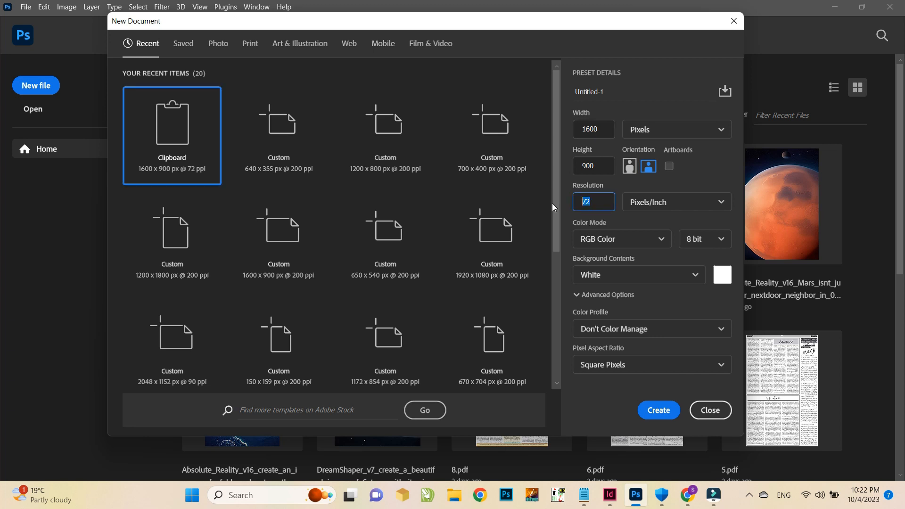
type("0")
left_click(622, 239)
left_click(641, 317)
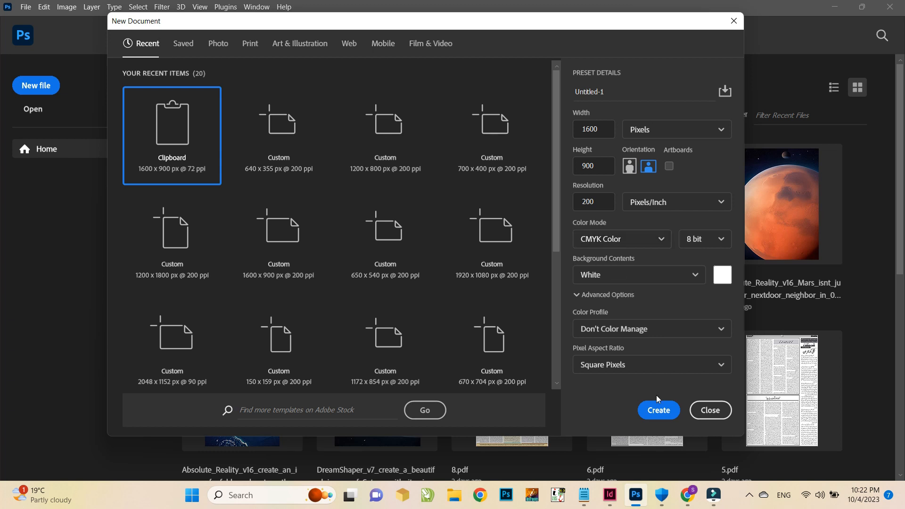
left_click(656, 413)
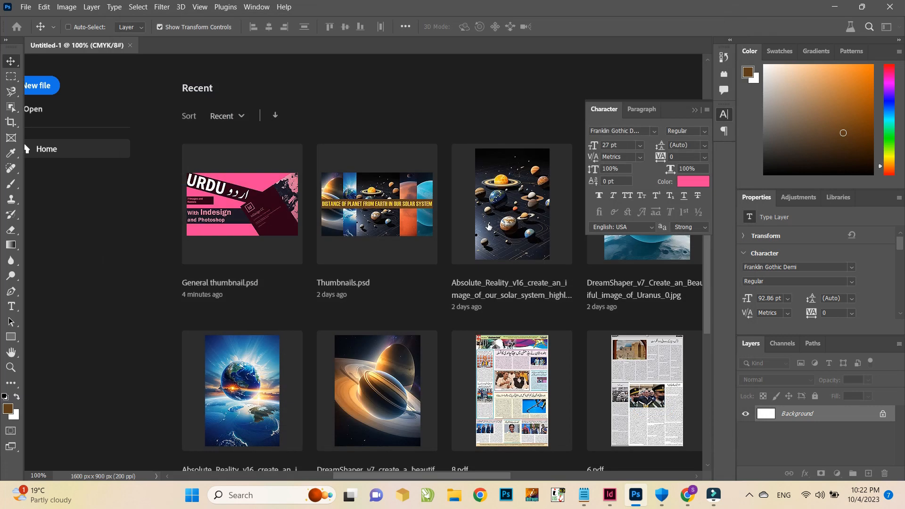
Paste the copied Virat Kohli portrait into the new document, collapse the Character panel and check the image's color mode
key("ctrl+v")
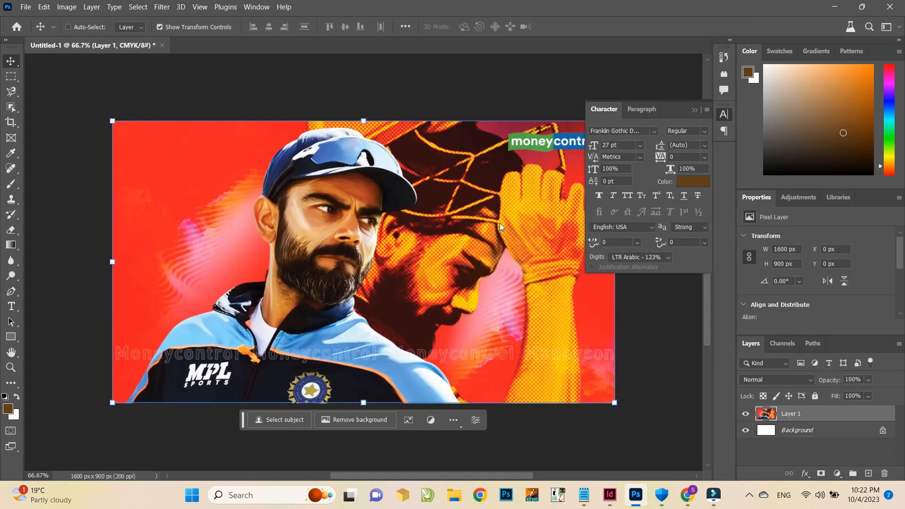
left_click(695, 110)
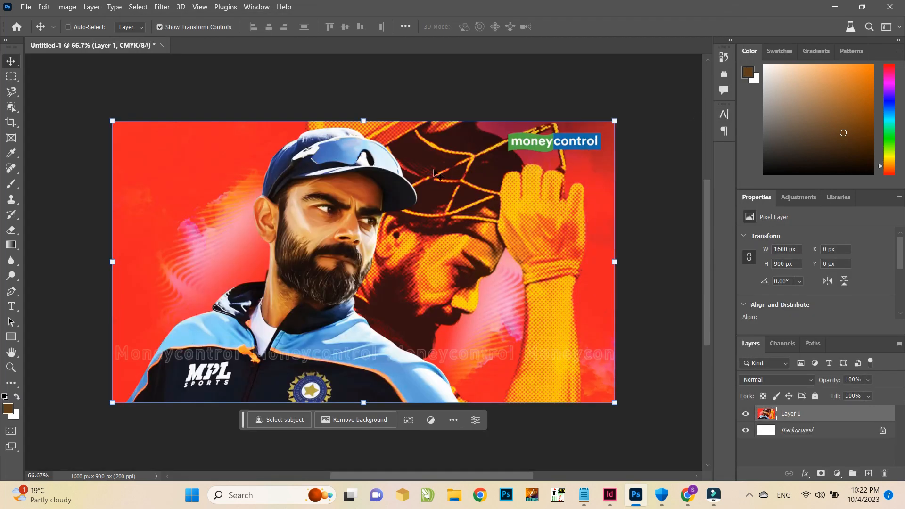
left_click(67, 6)
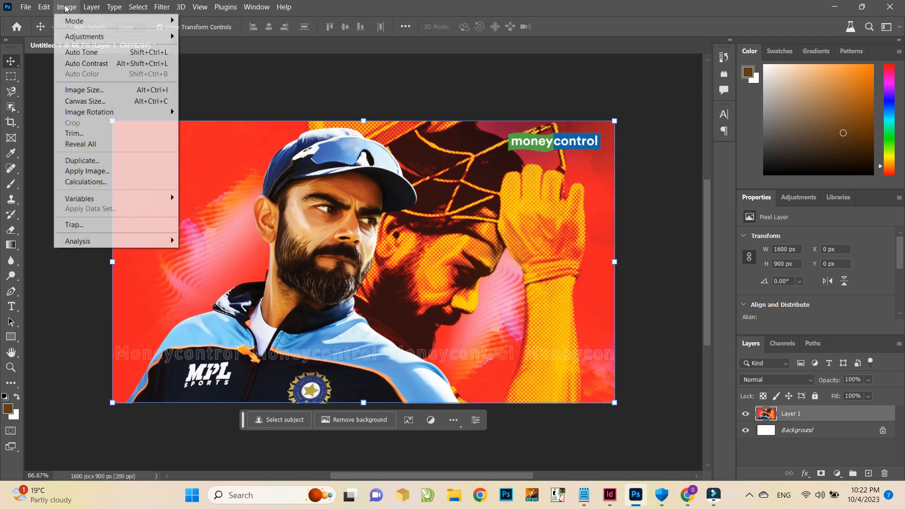
mouse_move(113, 21)
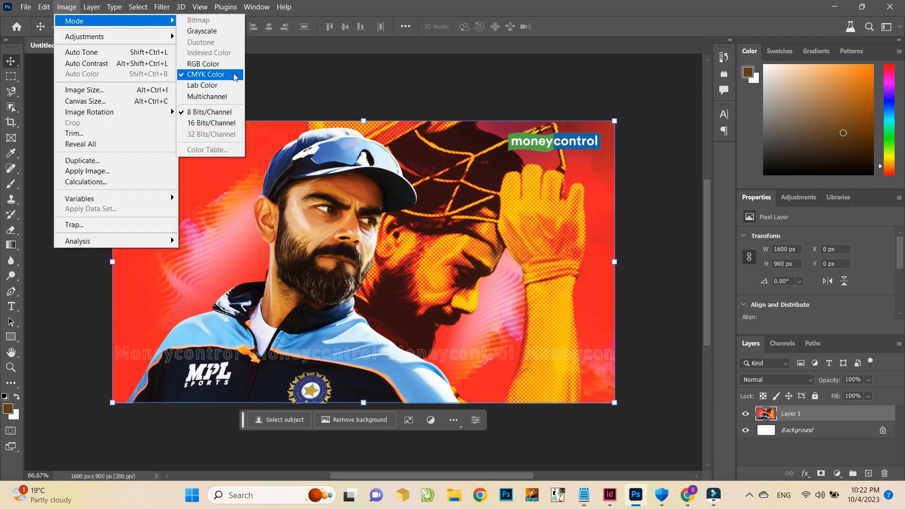
left_click(437, 4)
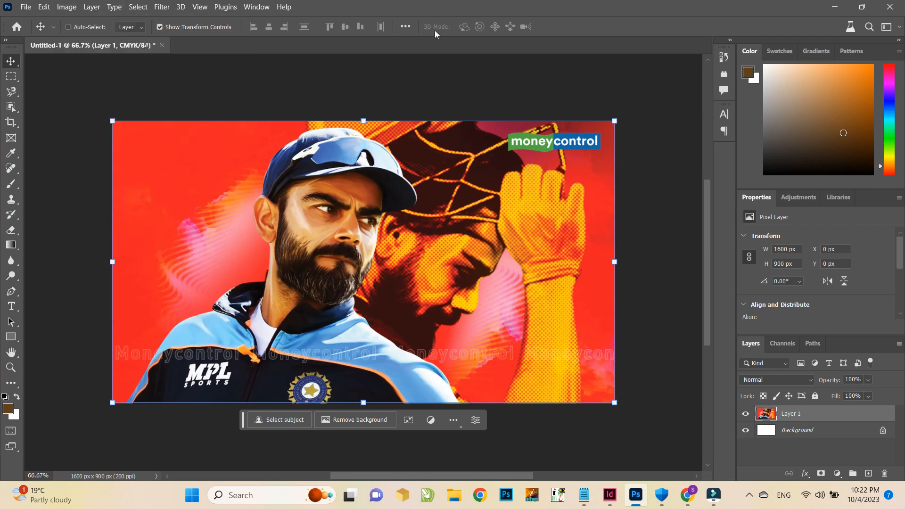
Convert the white Background into a normal layer and delete that layer
double_click(846, 430)
left_click(546, 142)
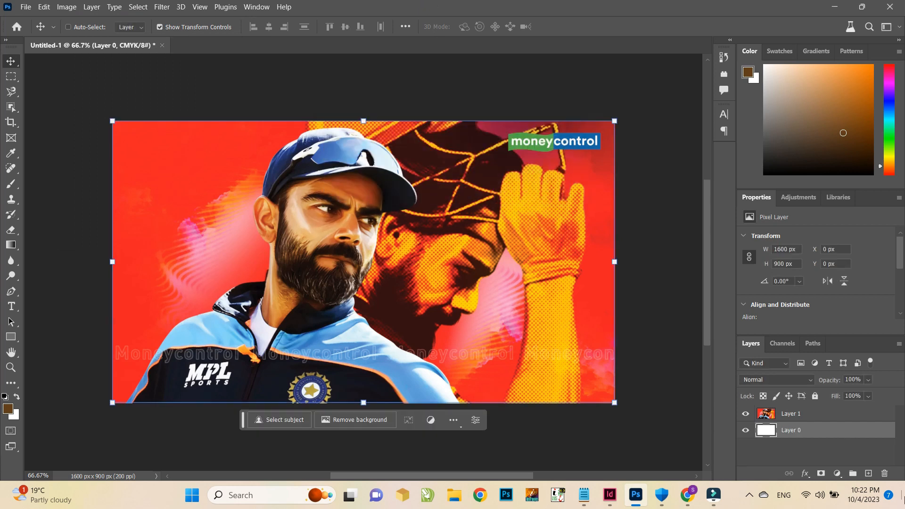
left_click(884, 474)
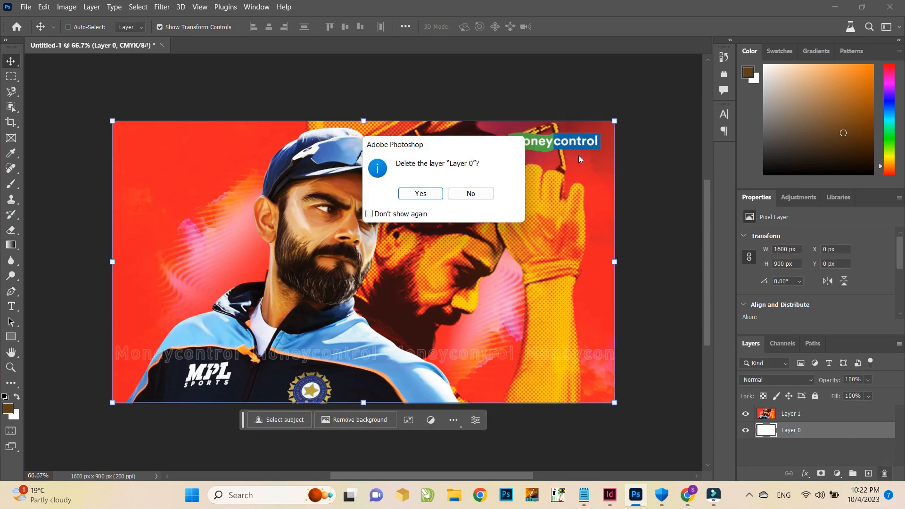
left_click(420, 194)
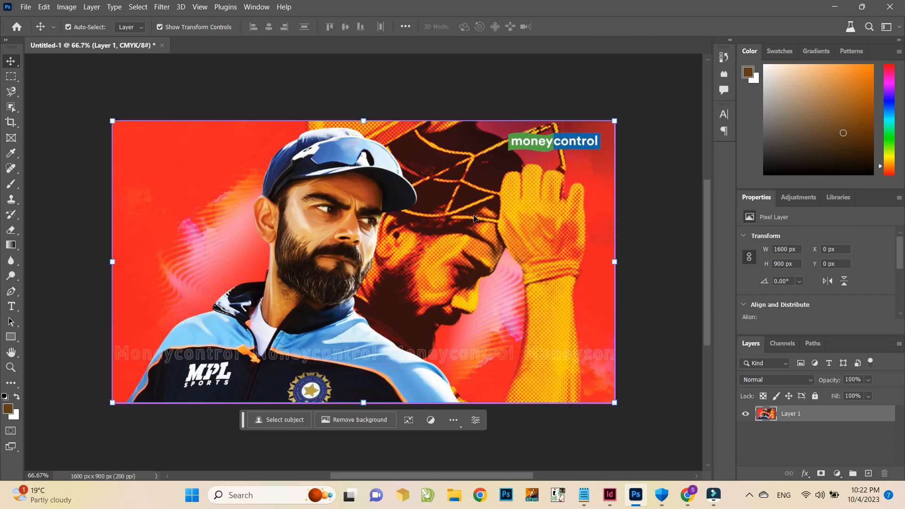
Apply Levels to the portrait with input levels set to 14, 1.21 and 208
key("ctrl")
key("ctrl+l")
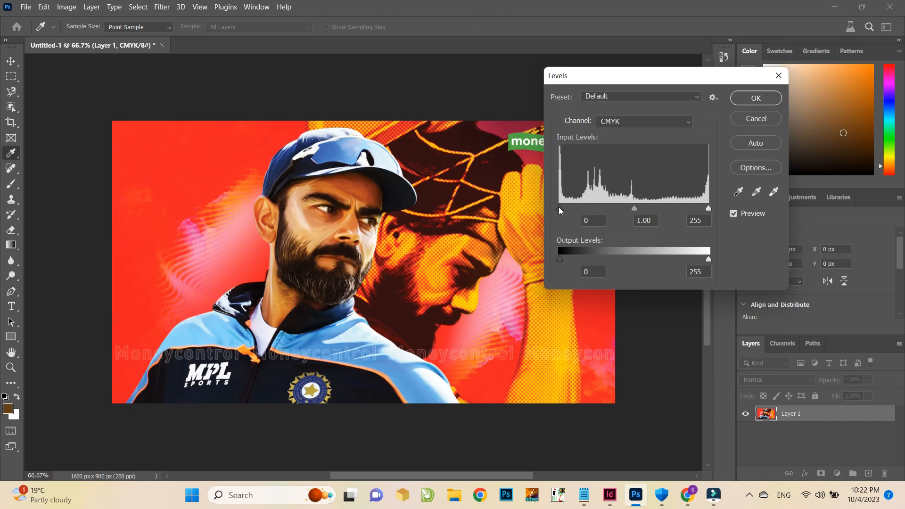
left_click_drag(560, 208, 578, 208)
left_click_drag(709, 209, 692, 209)
left_click_drag(635, 208, 620, 209)
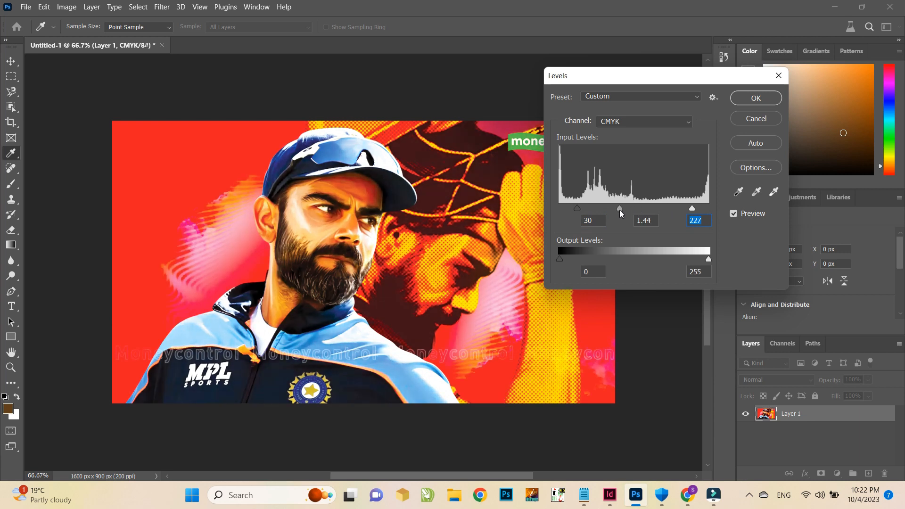
left_click_drag(693, 208, 681, 208)
left_click_drag(614, 206, 568, 208)
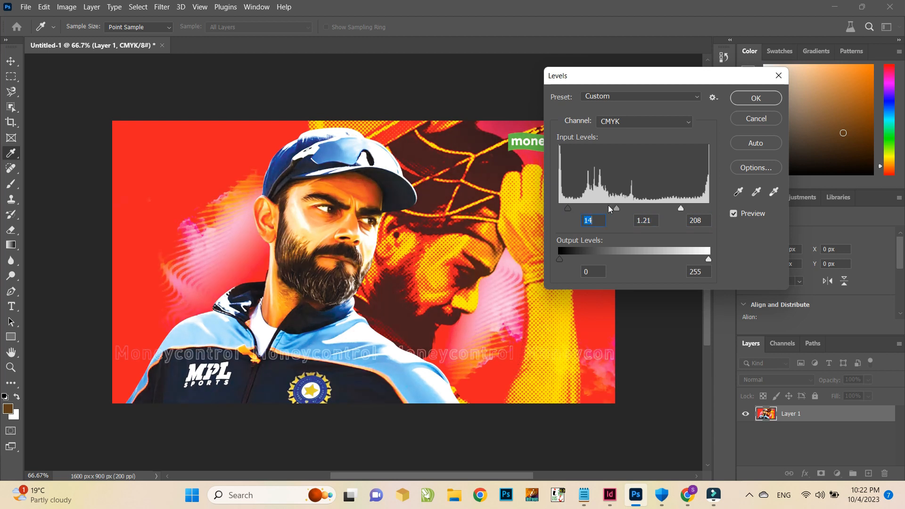
left_click(748, 101)
Crop the image from both sides to a portrait frame around the face, about 718 x 900 px
key("c")
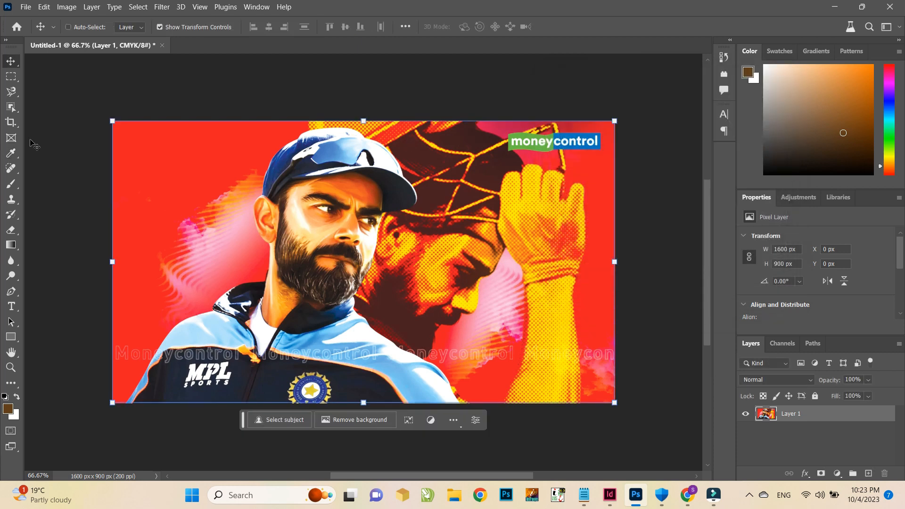
left_click_drag(623, 262, 545, 275)
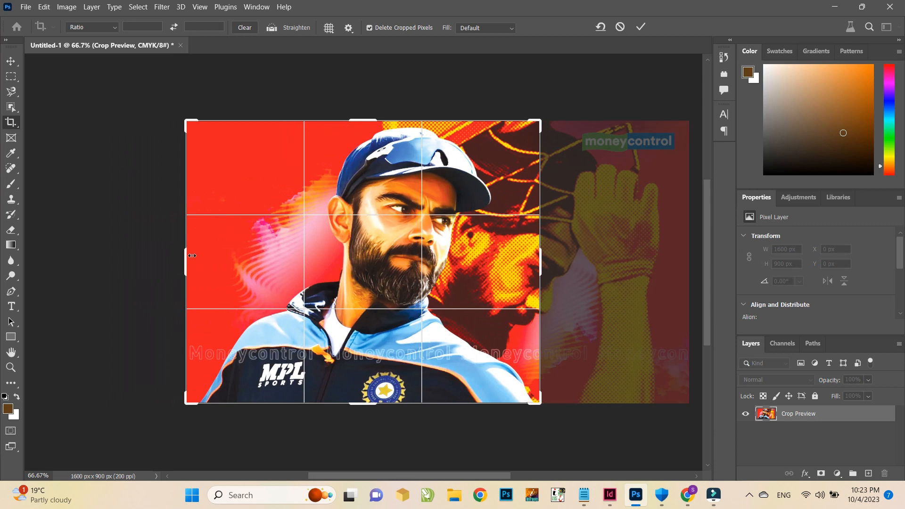
left_click_drag(183, 257, 248, 257)
key("Return")
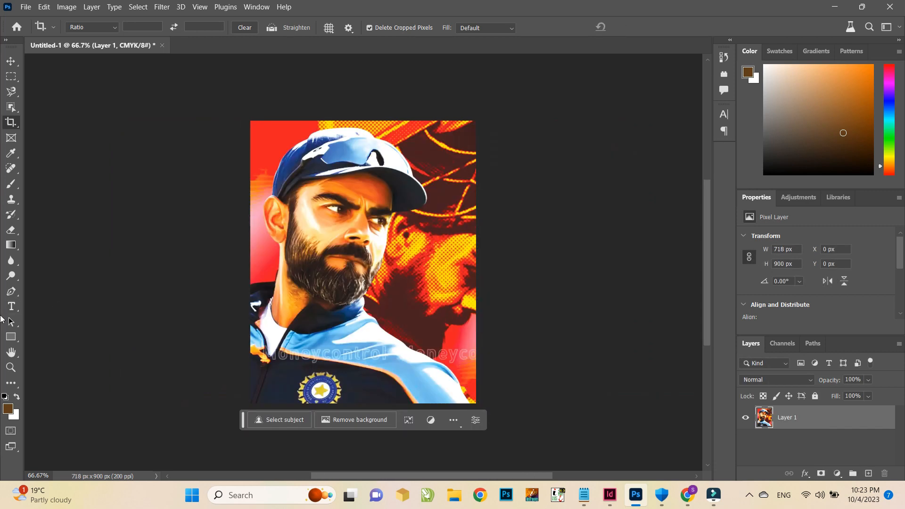
Select the left portion of the image with the Rectangular Marquee and cut it out
left_click(9, 81)
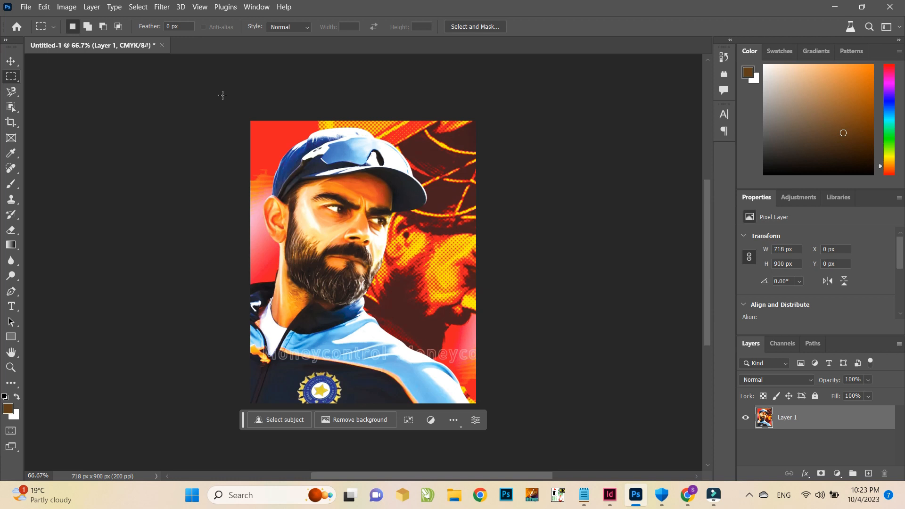
left_click_drag(247, 114, 350, 444)
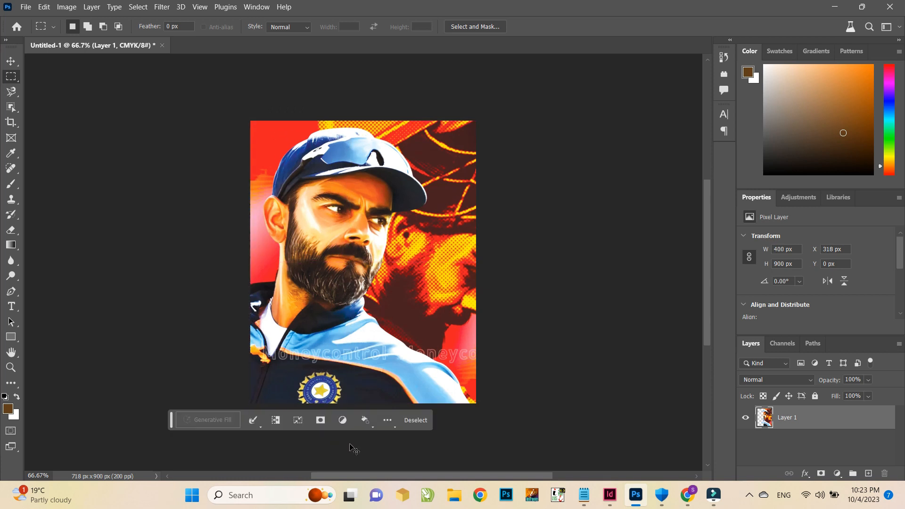
key("ctrl+x")
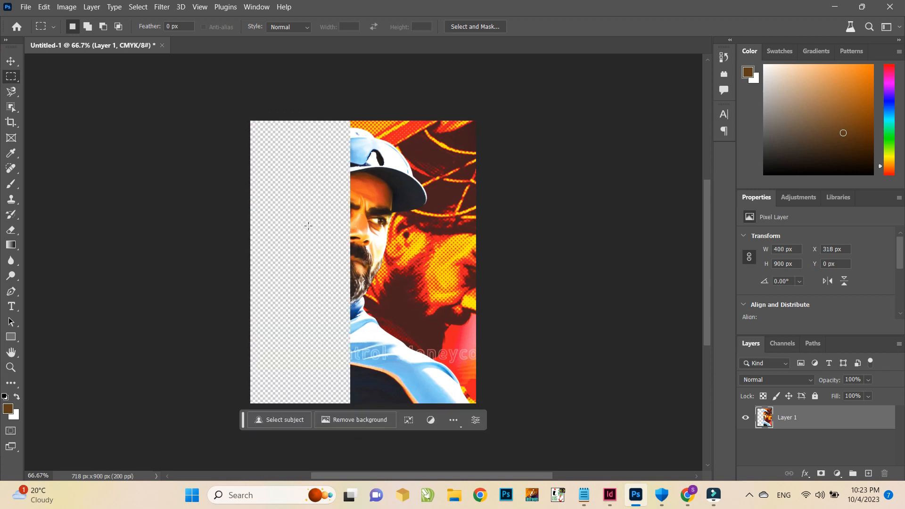
Try removing the background automatically, and undo it
left_click(354, 419)
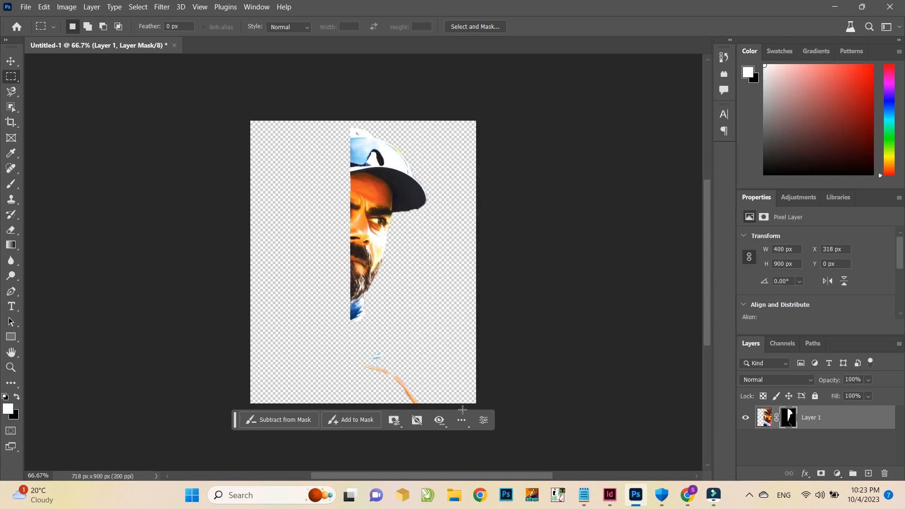
key("ctrl+z")
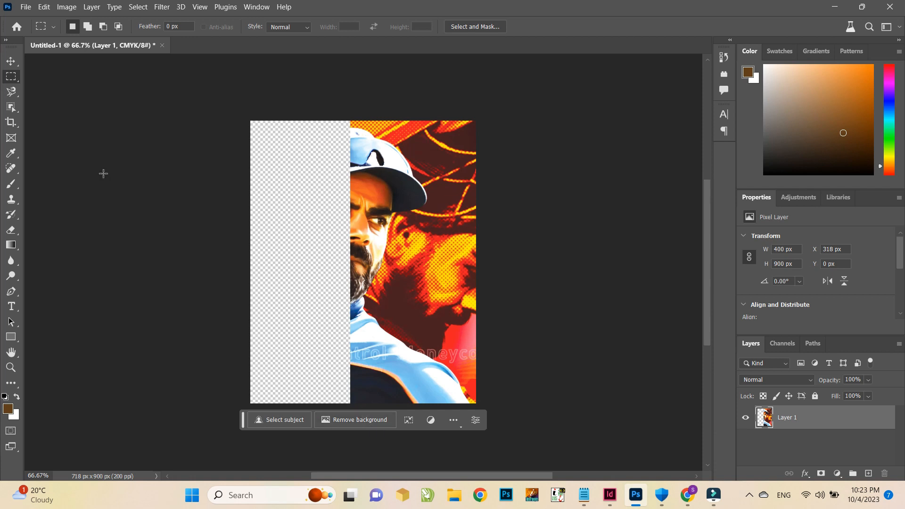
Trace a selection around the player's outline on the remaining right part with the Magnetic Lasso Tool
left_click(12, 93)
right_click(12, 93)
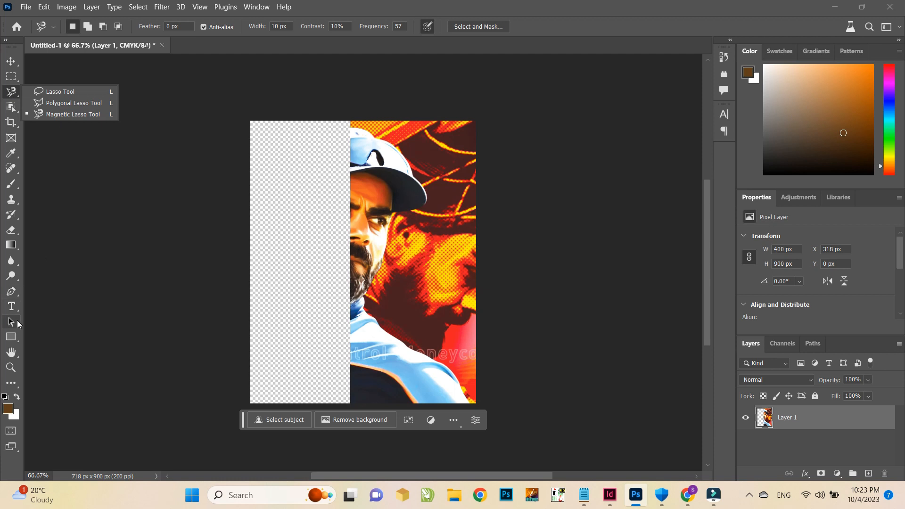
left_click(10, 292)
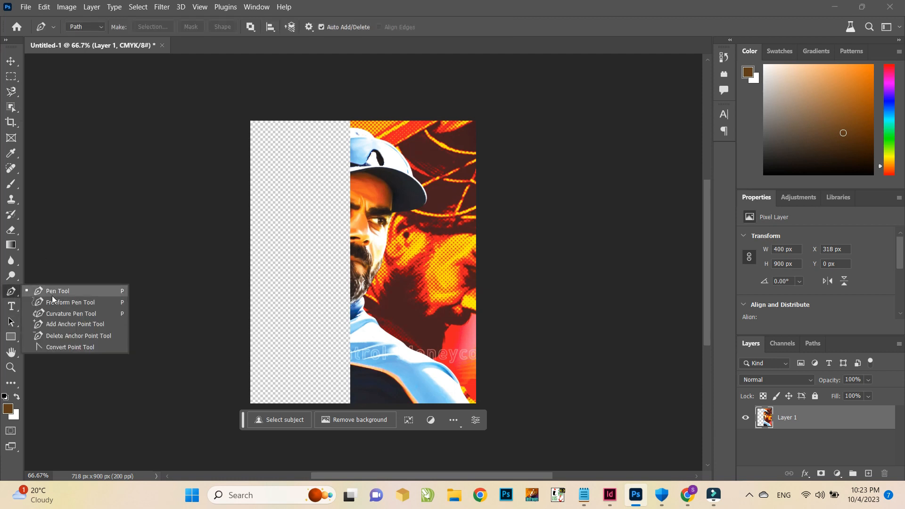
left_click(11, 92)
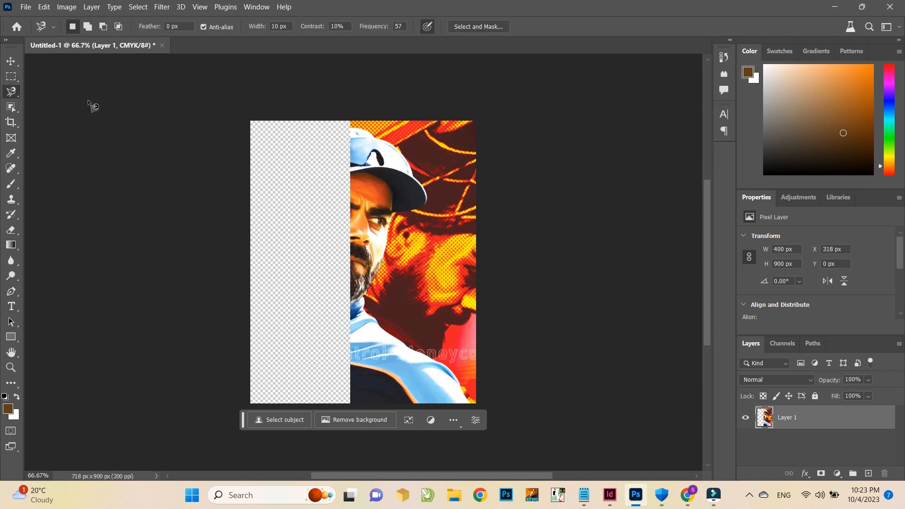
left_click(349, 128)
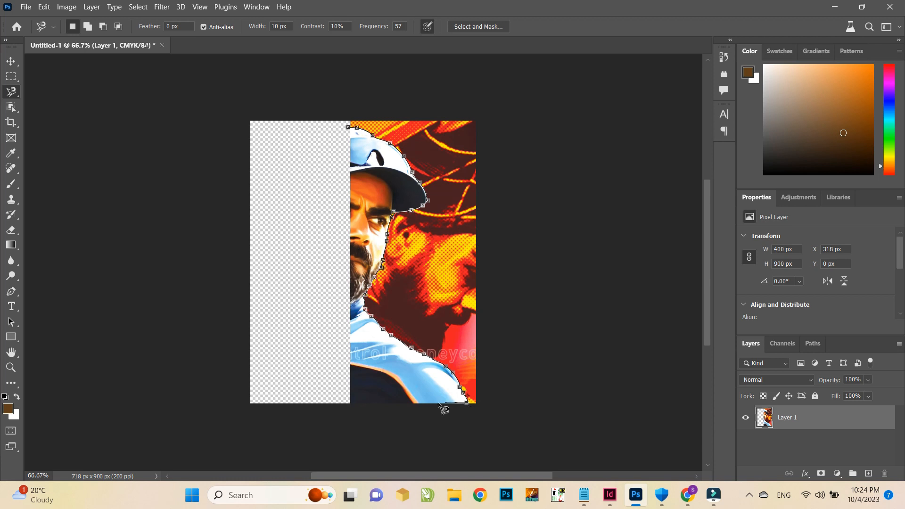
double_click(289, 180)
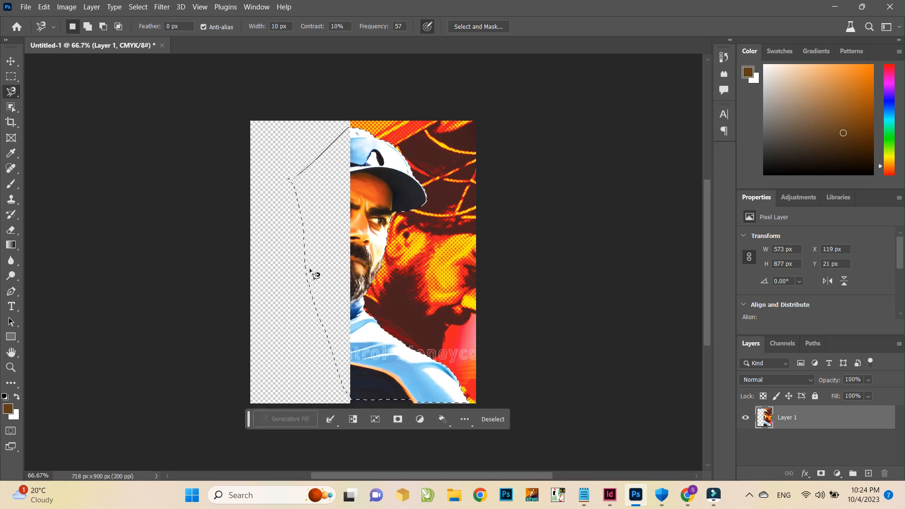
Invert the selection, delete the background outside the player, and deselect
key("ctrl+shift+i")
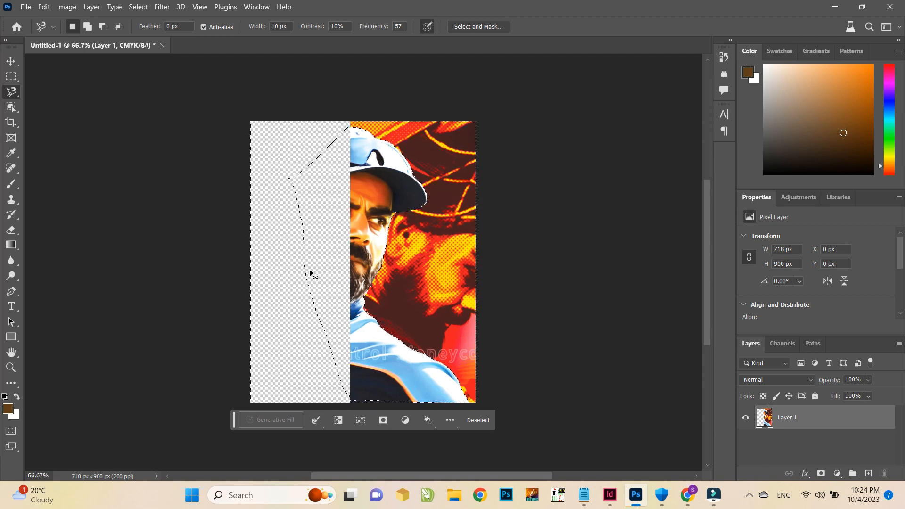
key("Delete")
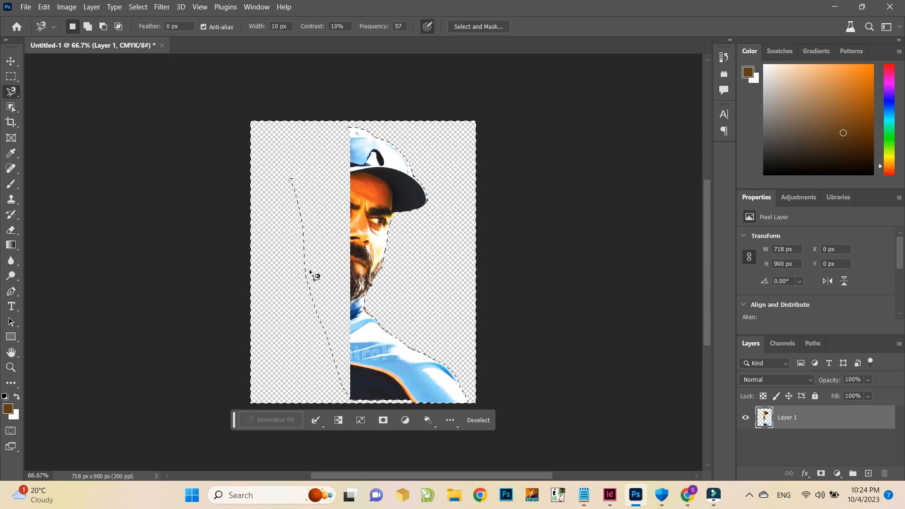
key("ctrl+d")
Paste the cut left portion back as a new layer and align it to the image's left edge
left_click(11, 62)
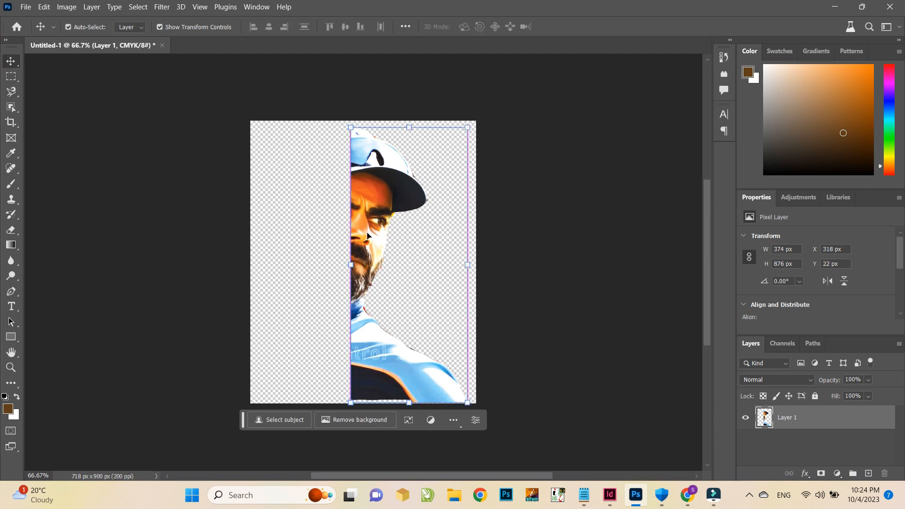
key("ctrl+v")
left_click_drag(381, 227, 319, 229)
key("Right")
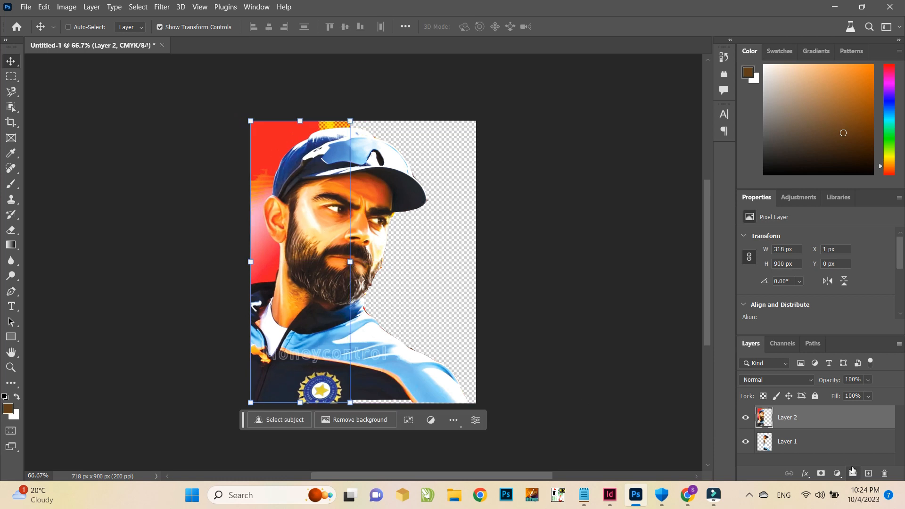
Select both image layers and merge them into one layer
left_click(815, 444, "shift")
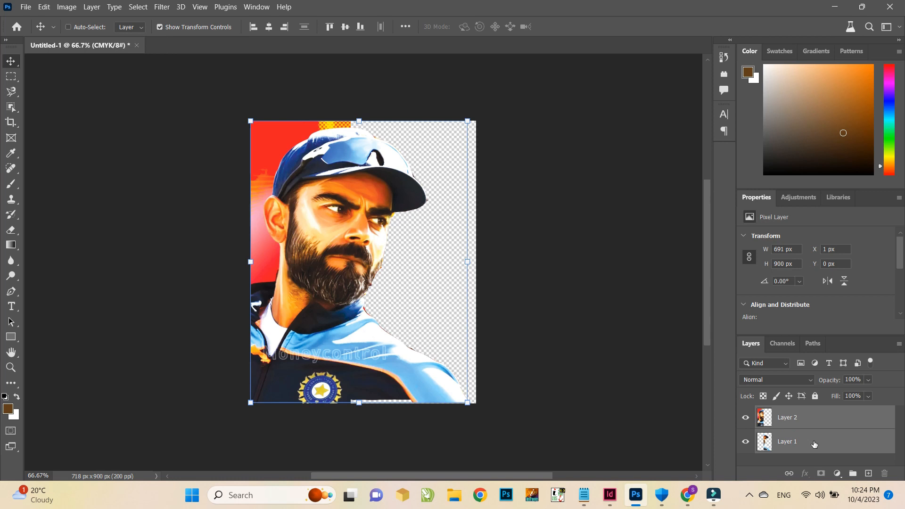
right_click(815, 444)
left_click(764, 367)
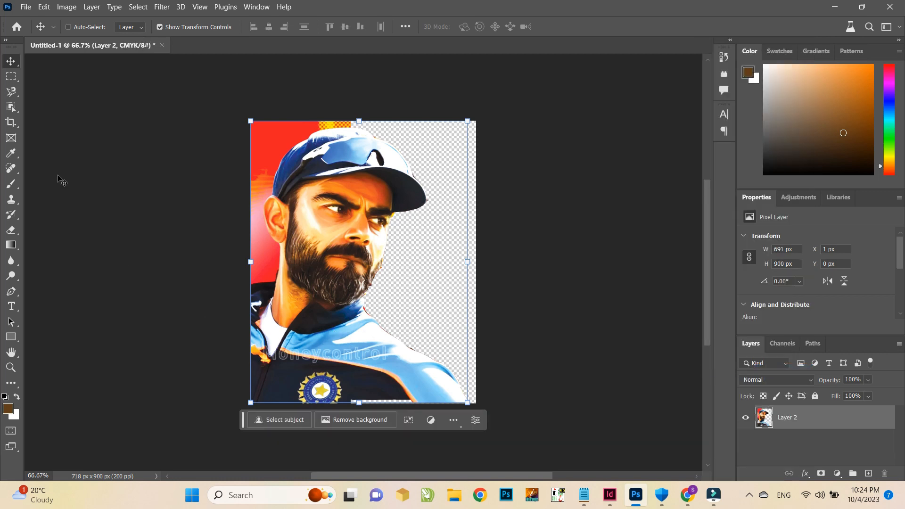
Crop a thin strip off the bottom and left edges, to about 697 x 876 px
left_click(11, 123)
left_click_drag(363, 405, 361, 401)
left_click_drag(253, 266, 259, 266)
key("Return")
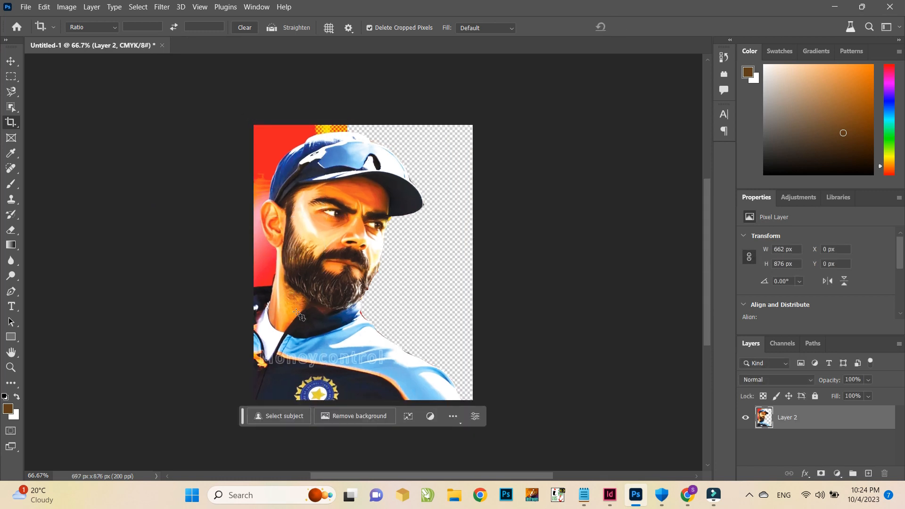
Save a copy of the cut-out image as a Photoshop file named 1 with maximized compatibility
left_click(11, 61)
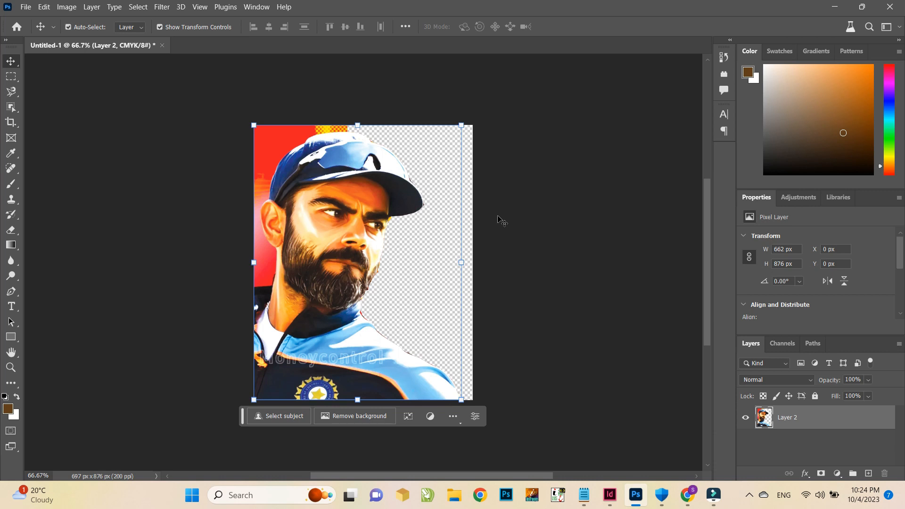
key("ctrl+alt+s")
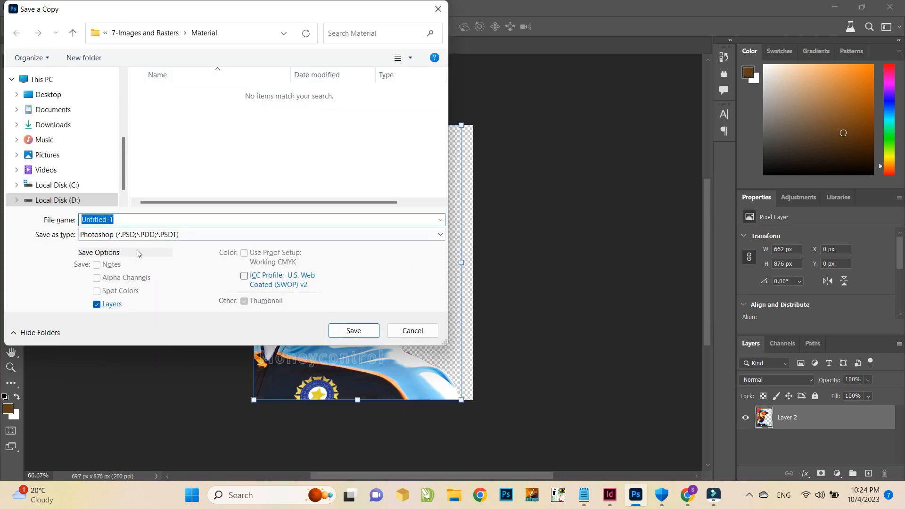
left_click_drag(147, 220, 1, 223)
type("1")
left_click(354, 331)
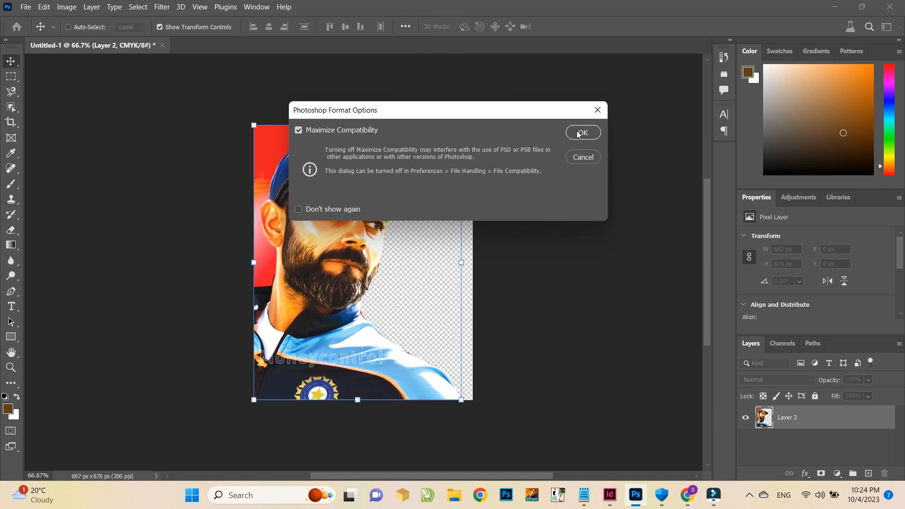
left_click(579, 135)
Switch to InDesign and try placing the file 1 at the page's top-left corner
left_click(608, 503)
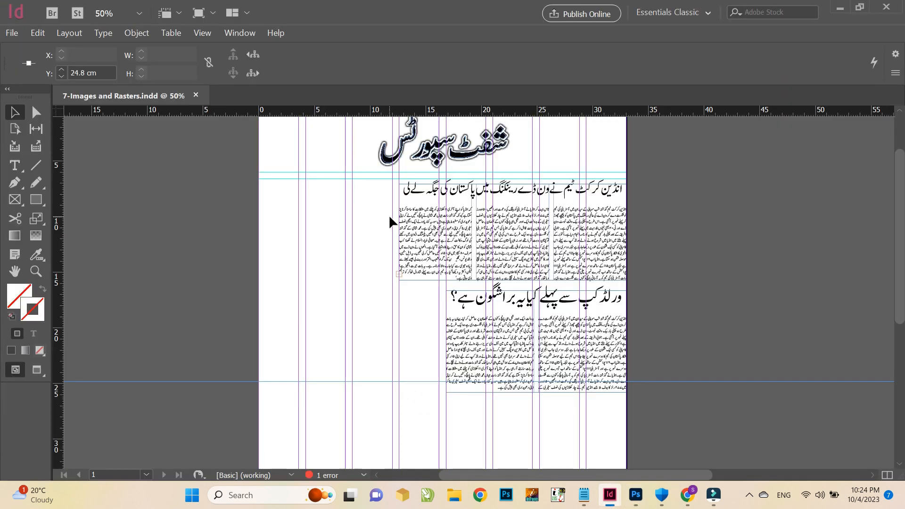
scroll(342, 273, "up", 3)
left_click(333, 322)
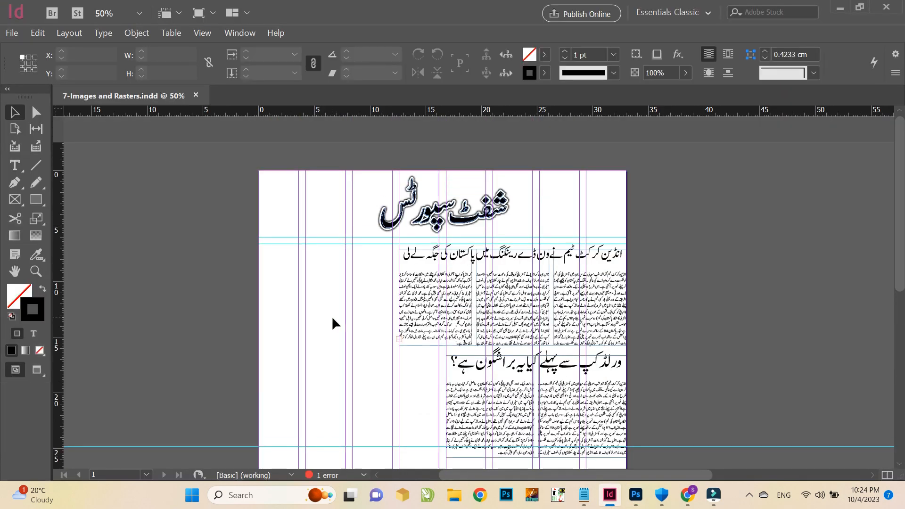
key("ctrl+d")
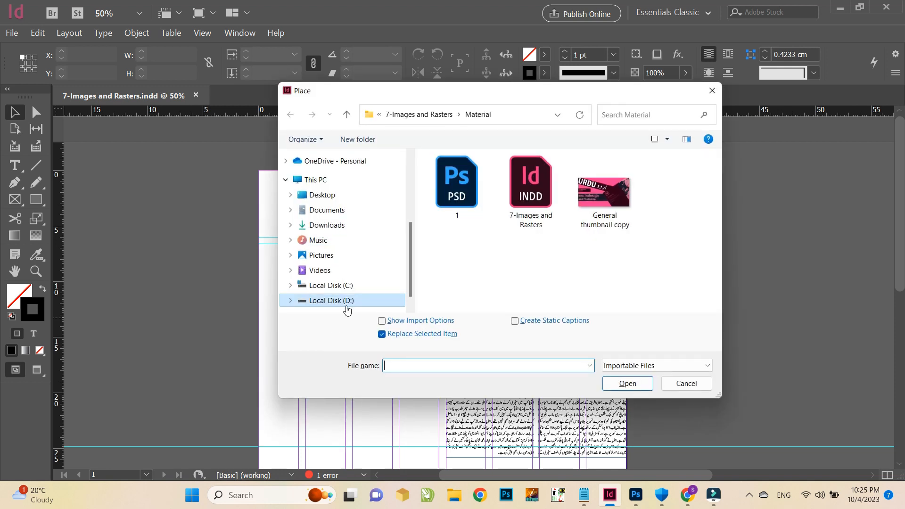
double_click(456, 184)
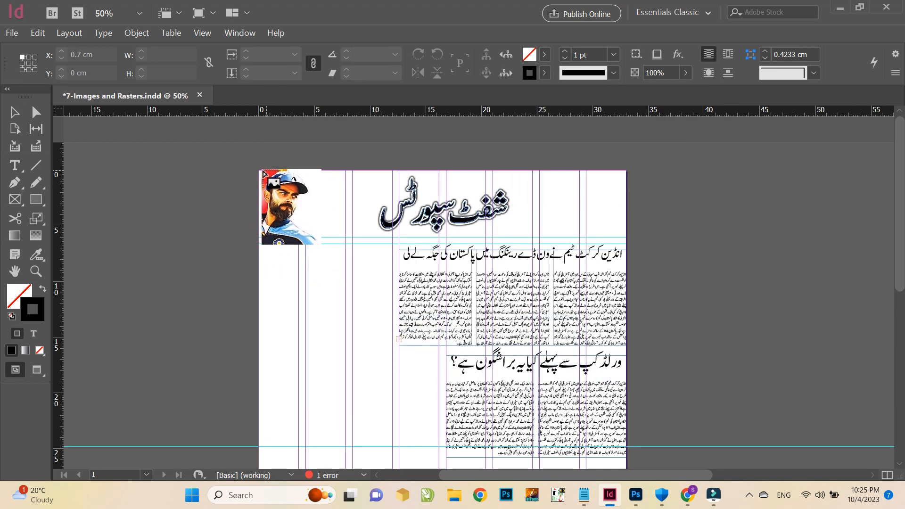
left_click(10, 115)
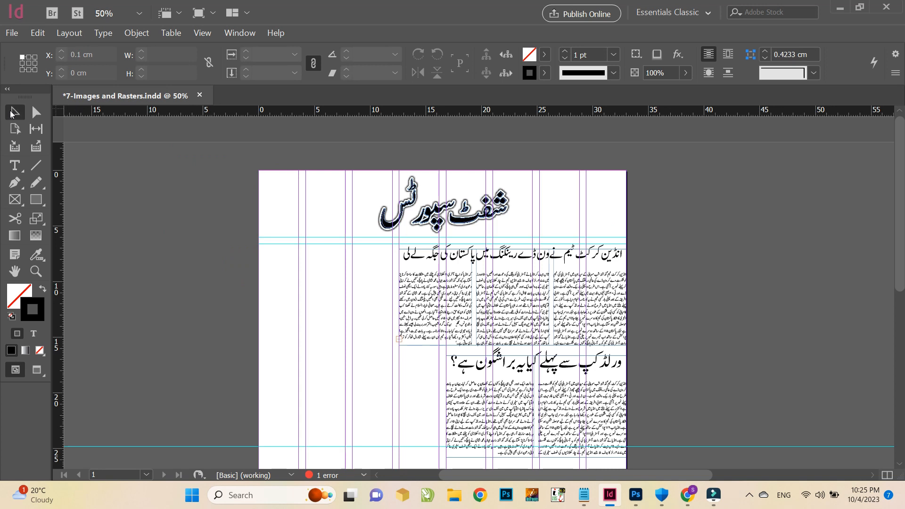
key("ctrl+d")
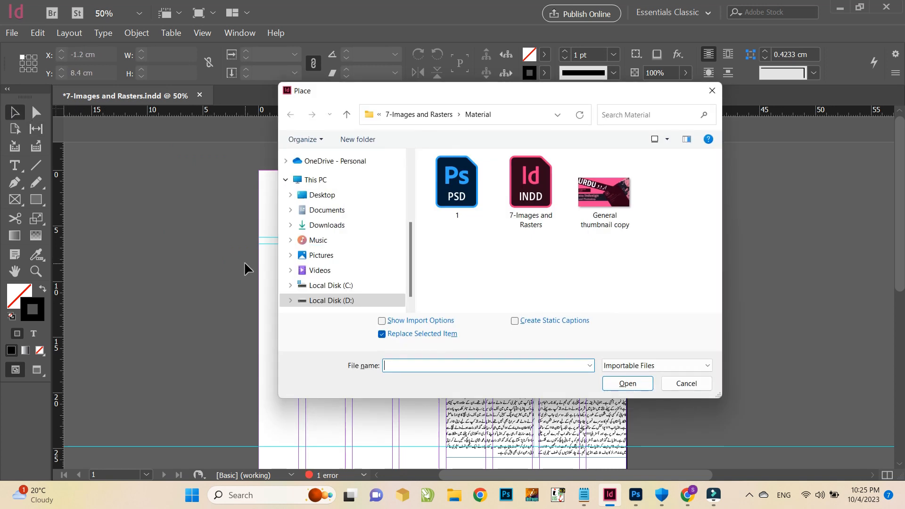
left_click(686, 383)
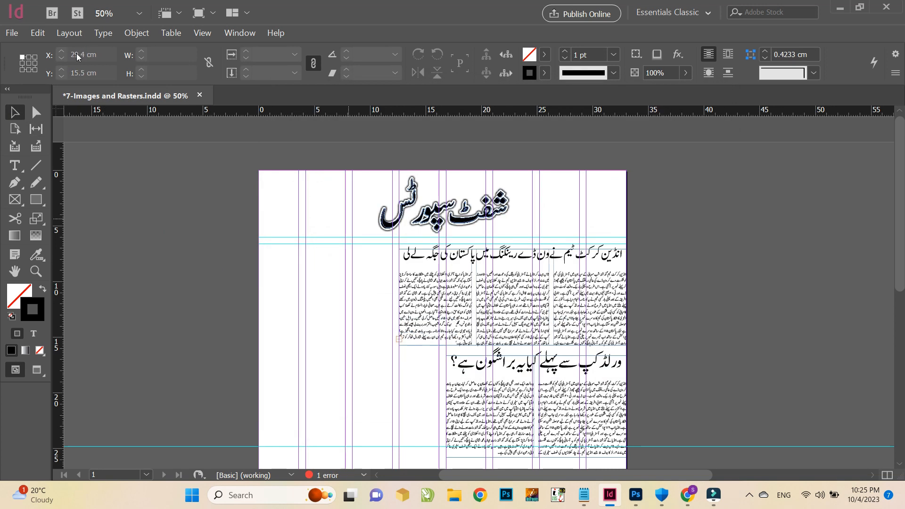
Place the file 1 in a frame drawn from the page's top-left corner, about 19.7 x 24.8 cm
left_click(12, 32)
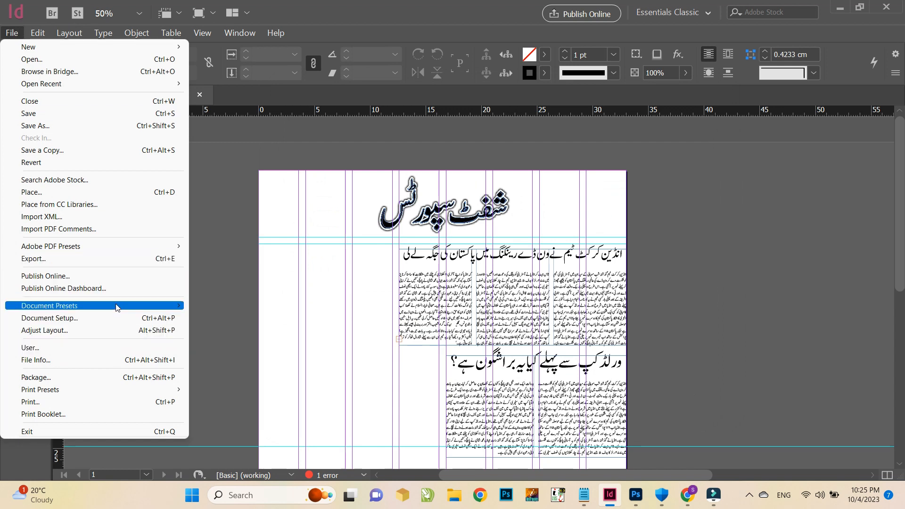
left_click(91, 191)
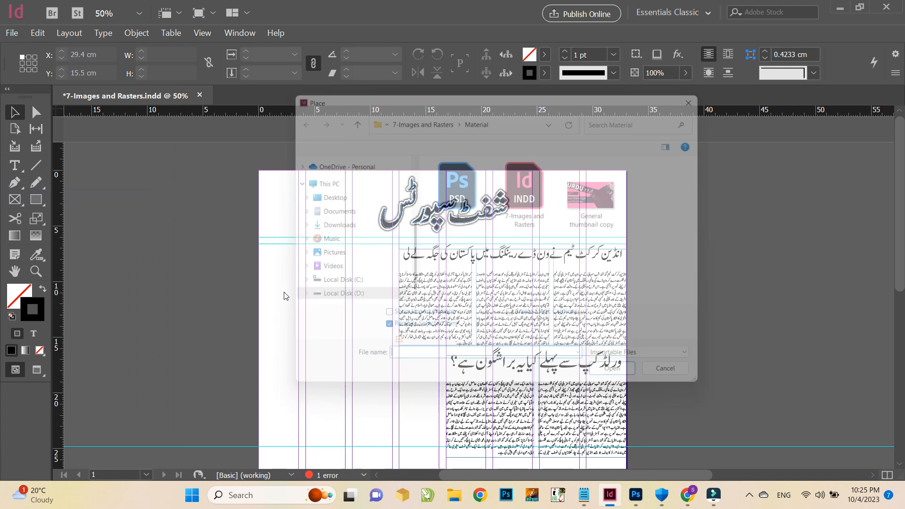
double_click(460, 198)
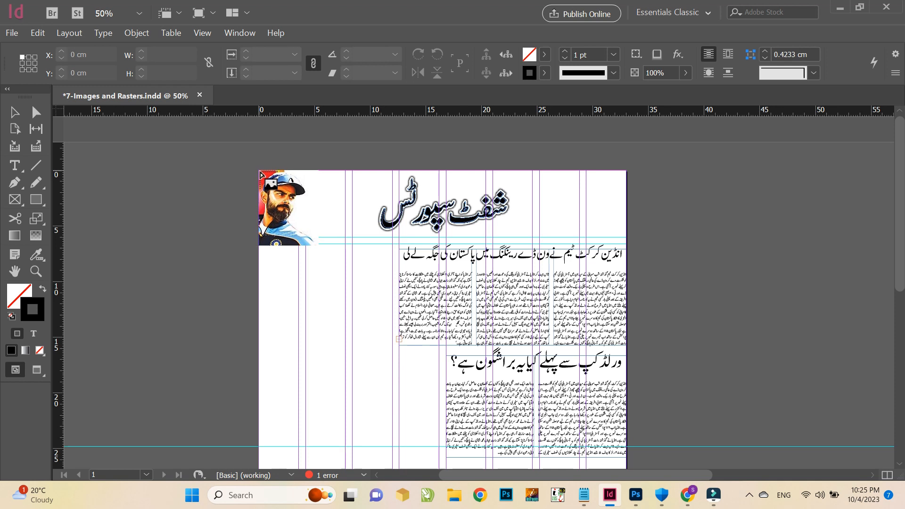
left_click_drag(260, 174, 479, 364)
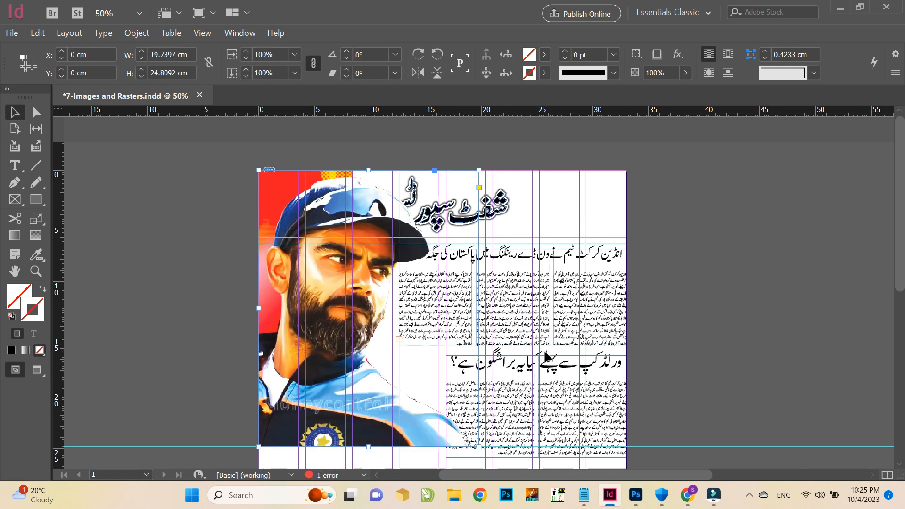
Move the masthead title to the right so it clears the player's cap
key("ctrl+alt+w")
key("ctrl+alt+w")
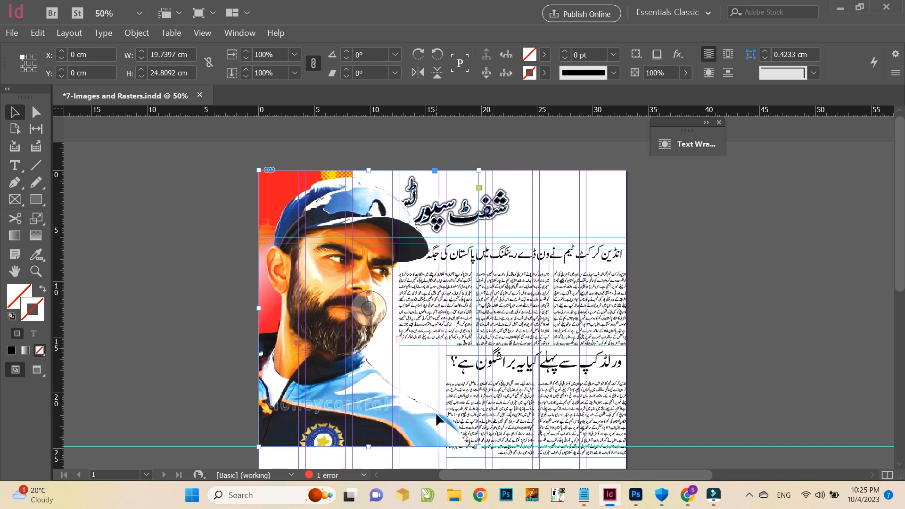
left_click(505, 214)
left_click_drag(505, 214, 564, 215)
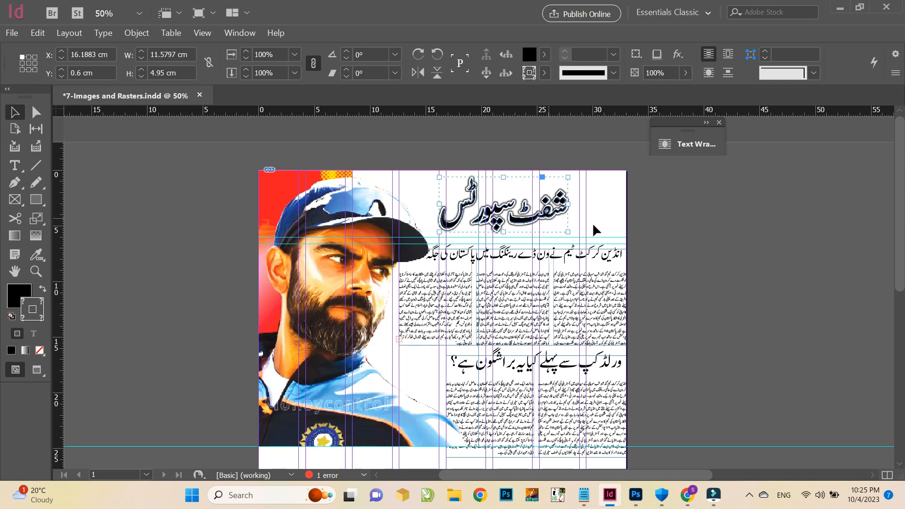
Wrap text around the image's shape using an Alpha Channel contour based on transparency
left_click(282, 194)
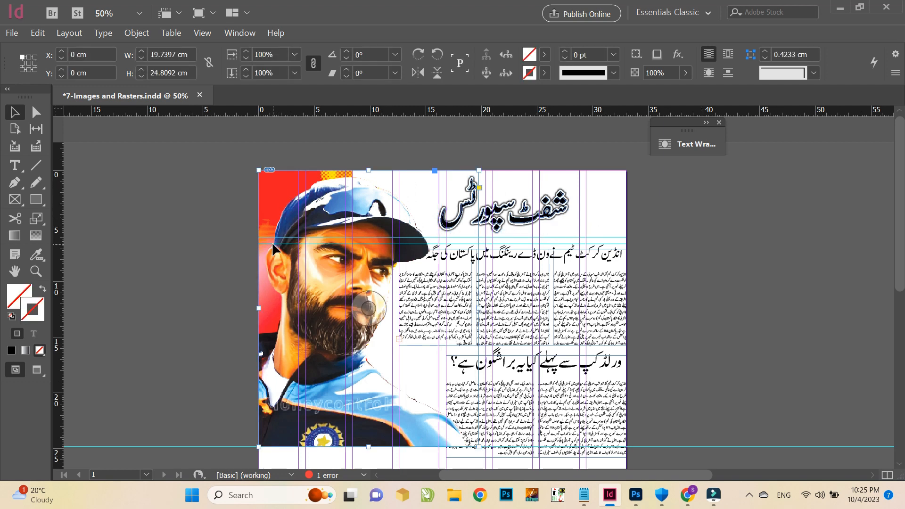
key("ctrl+alt+w")
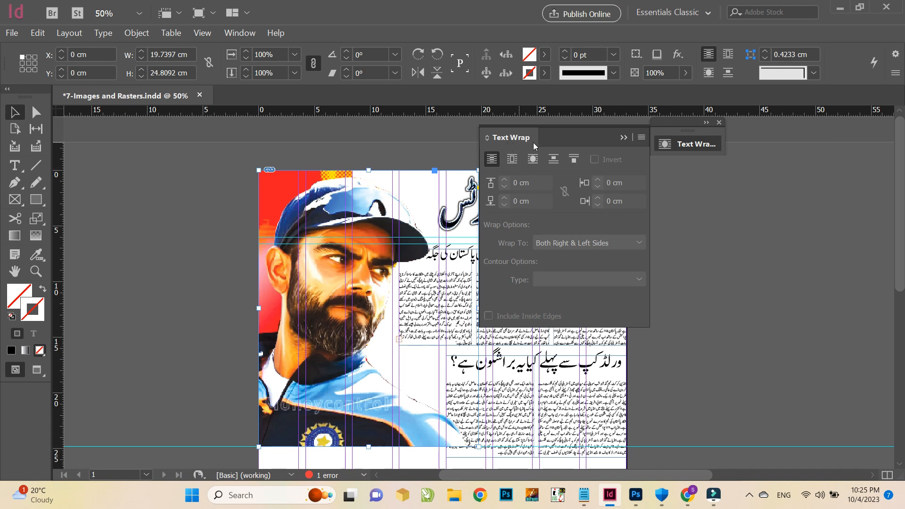
left_click(534, 160)
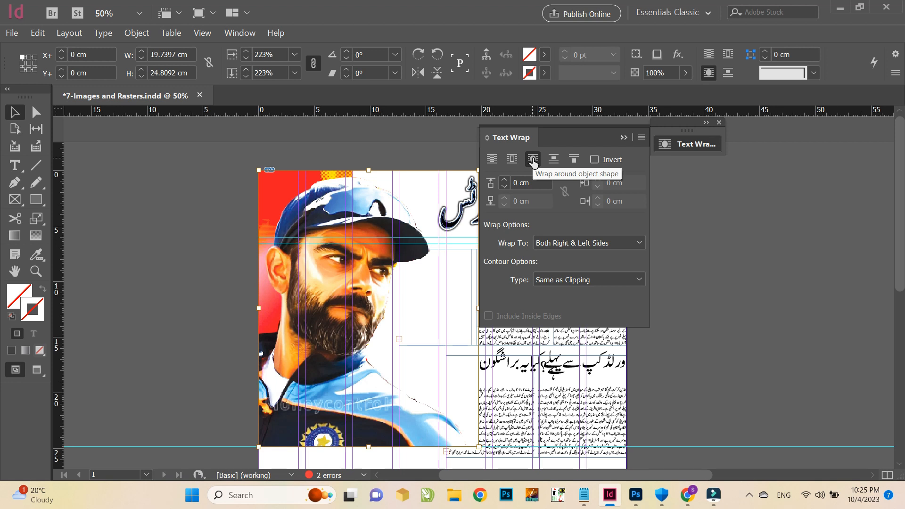
left_click(543, 279)
left_click(557, 325)
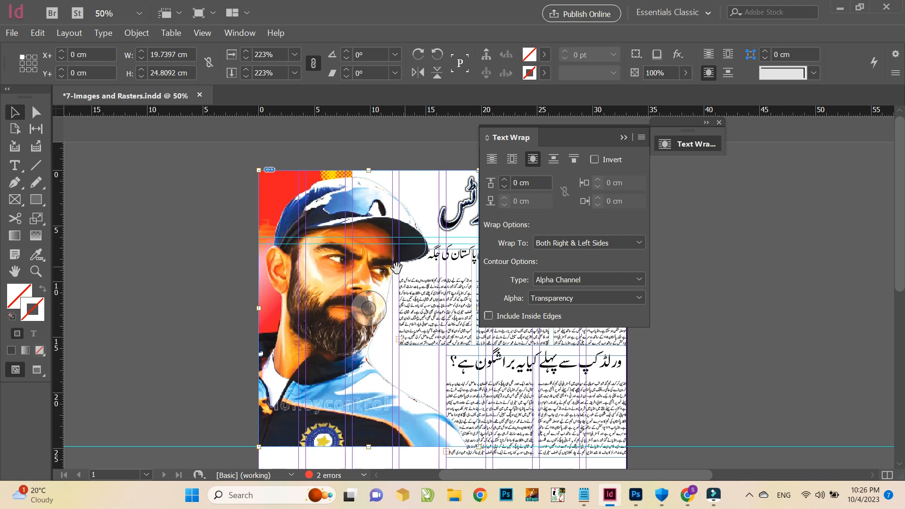
Set the image's text wrap offset to 0.6 cm and collapse the Text Wrap panel
left_click(506, 180)
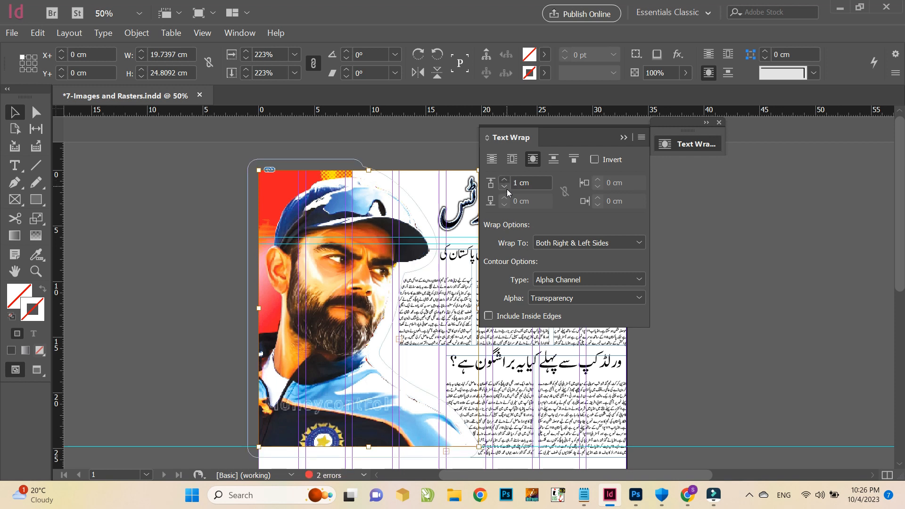
double_click(514, 184)
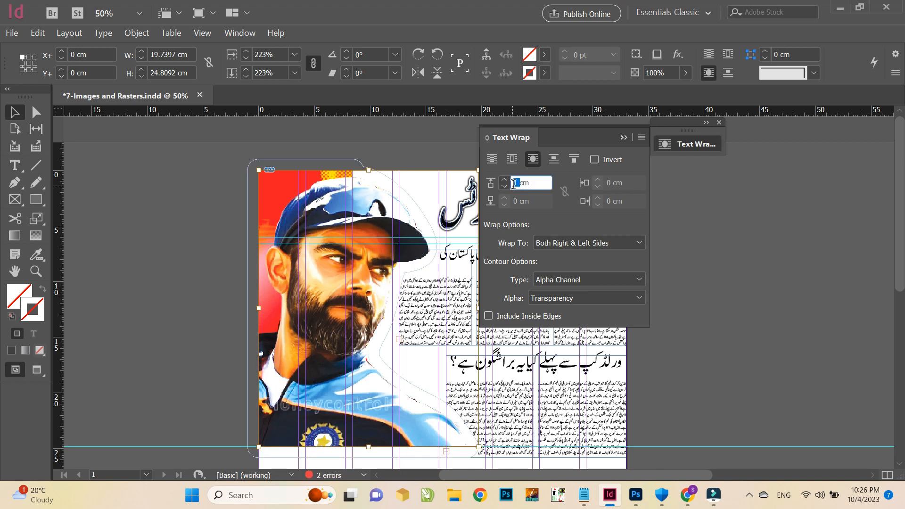
type("0.6")
key("Return")
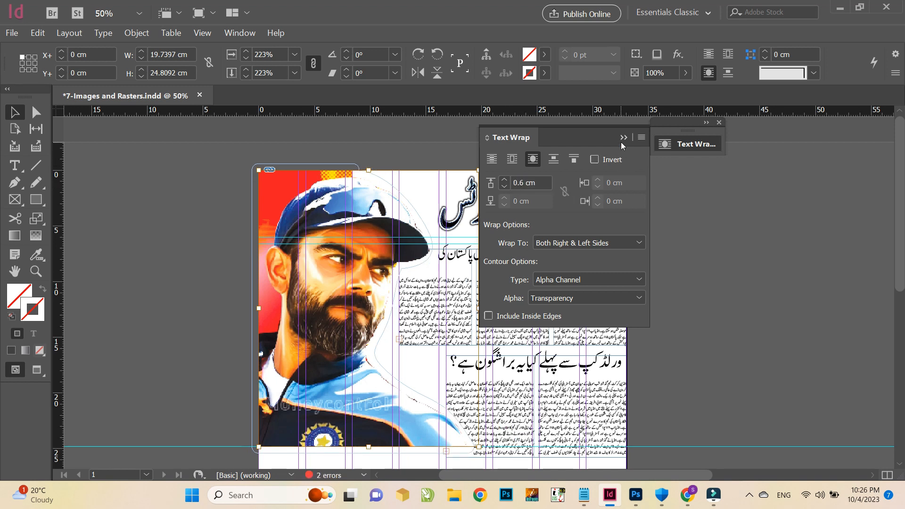
left_click(624, 137)
Cut the first headline out of its story and paste it into a new text frame on the pasteboard
left_click(579, 300)
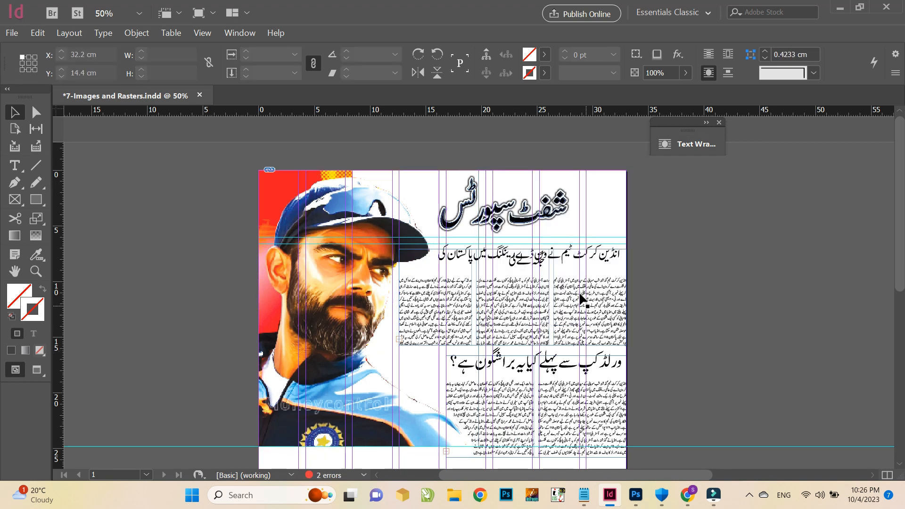
double_click(528, 262)
triple_click(528, 262)
key("ctrl+x")
left_click_drag(650, 273, 857, 288)
key("ctrl+v")
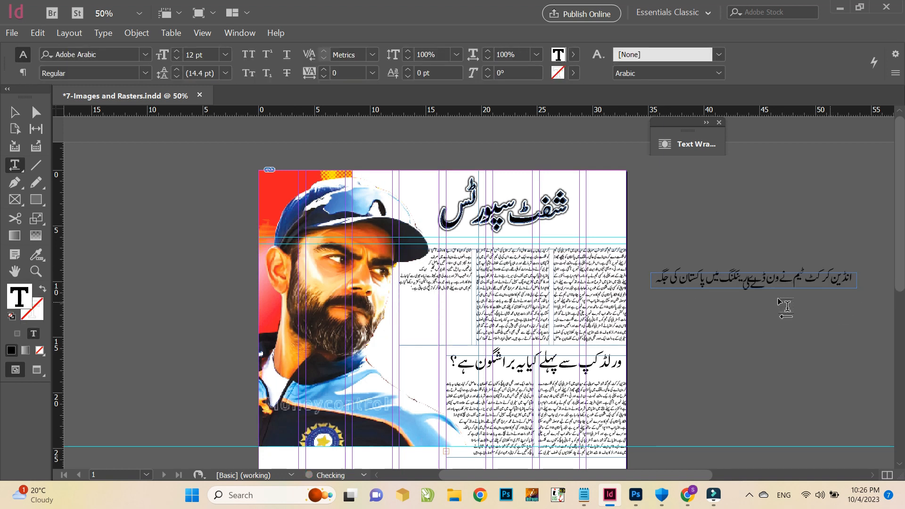
Resize the headline frame to about 19.6 x 1.8 cm and position it above the first story's columns
left_click(14, 112)
left_click_drag(685, 256, 490, 246)
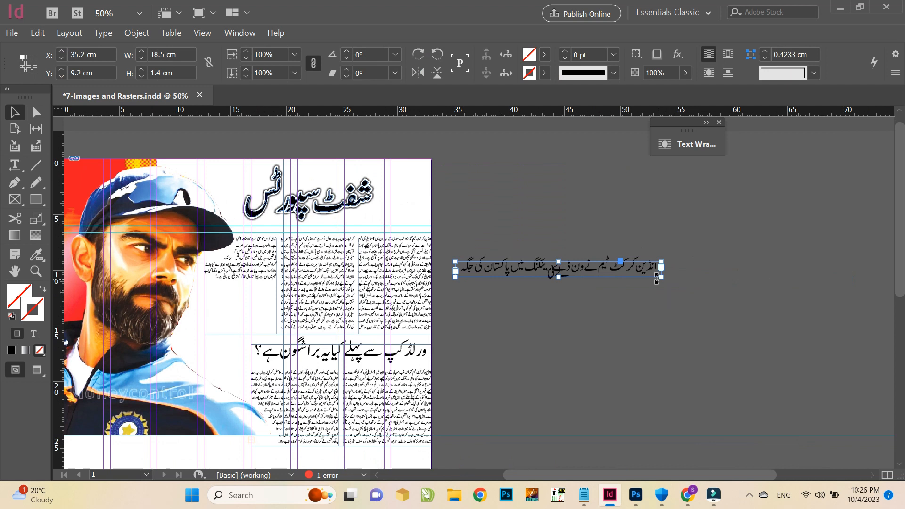
left_click_drag(661, 278, 734, 286)
left_click_drag(530, 353, 751, 344)
left_click(524, 305)
left_click_drag(425, 327, 513, 255)
left_click(796, 270)
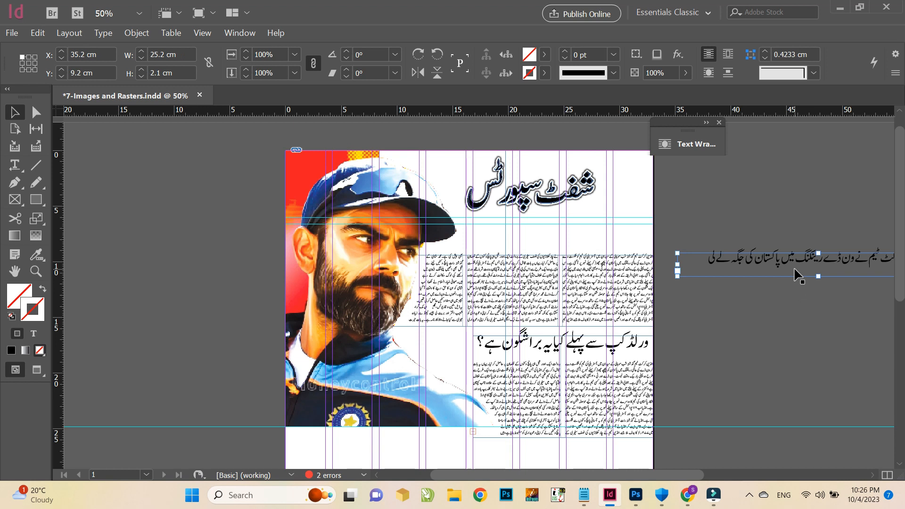
left_click_drag(796, 270, 525, 246)
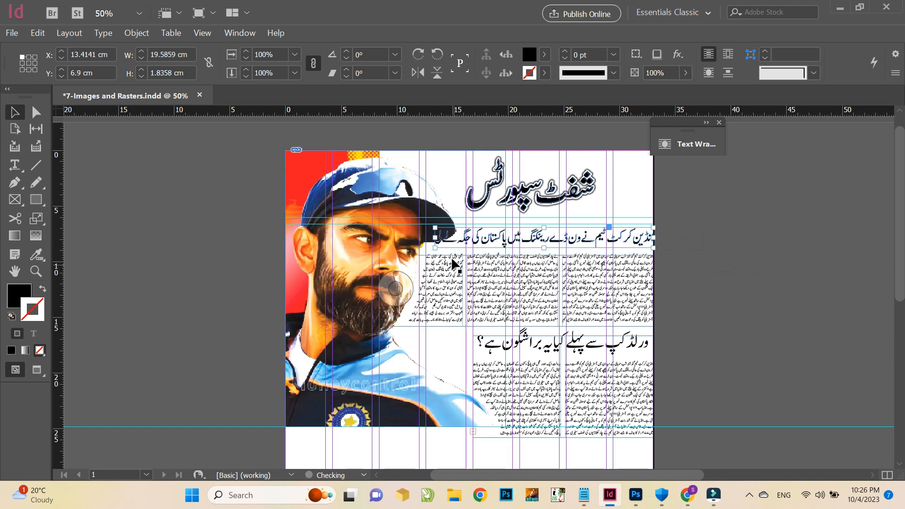
left_click_drag(436, 247, 435, 246)
Add a drop shadow to the headline with Normal blending mode and 100% opacity
left_click(677, 54)
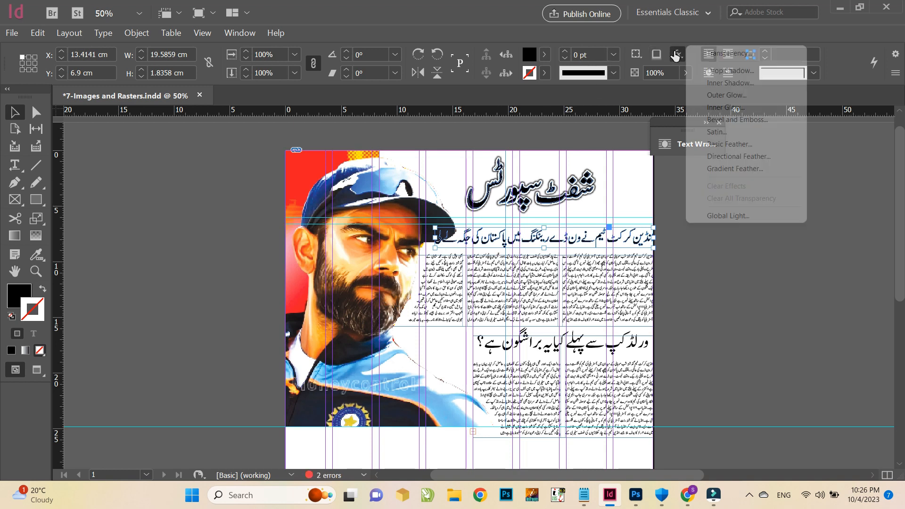
left_click(731, 71)
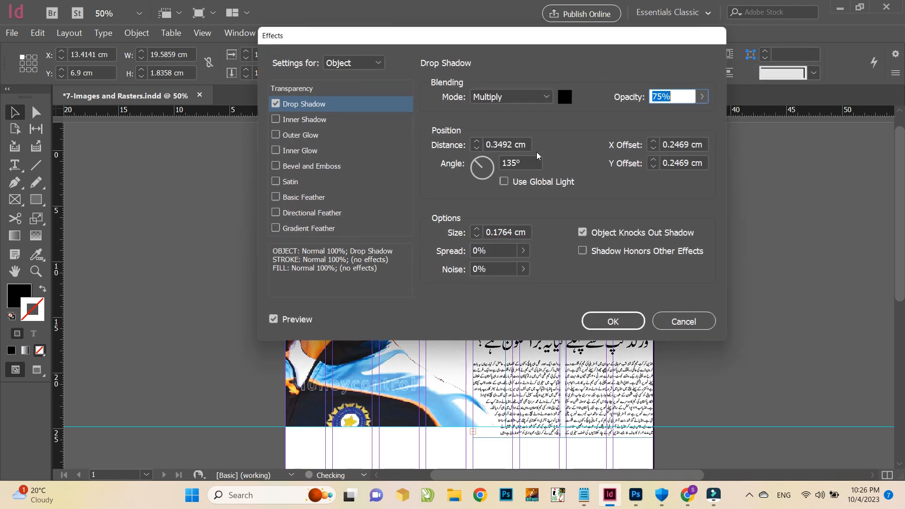
left_click_drag(421, 41, 622, 89)
left_click(694, 150)
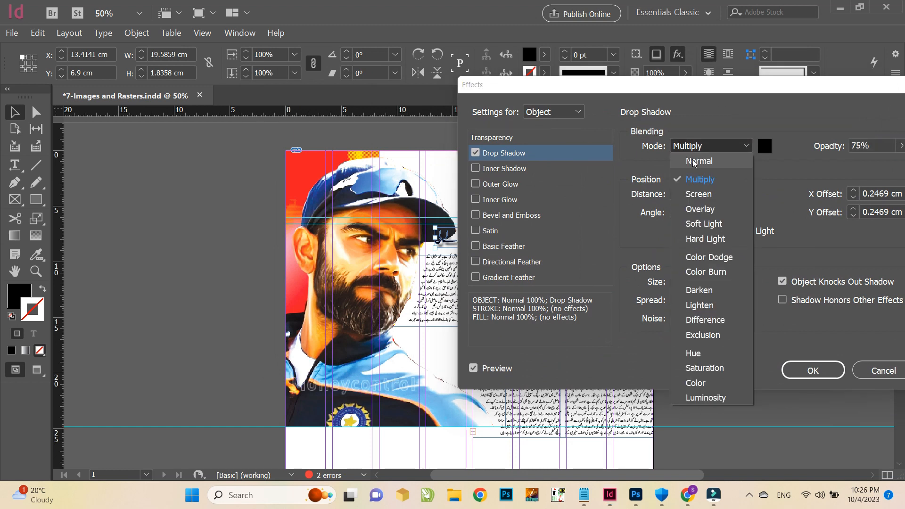
left_click(694, 163)
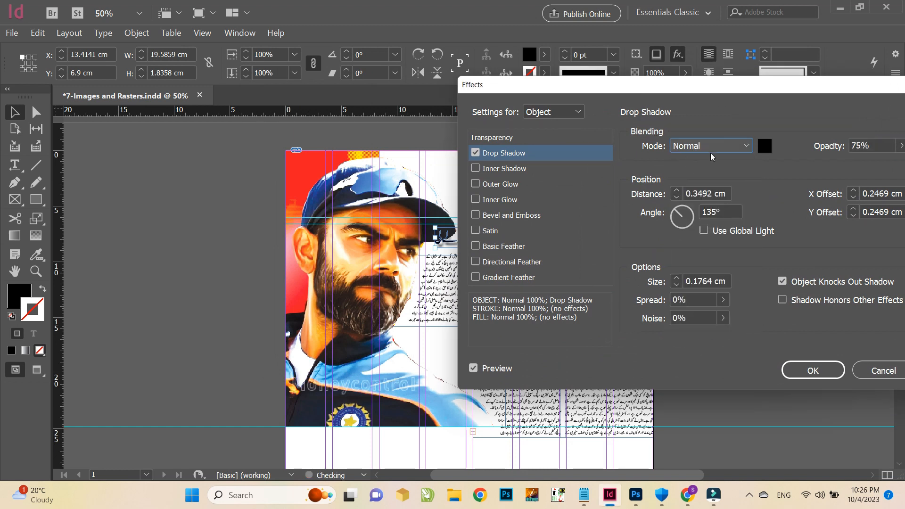
left_click(871, 147)
type("100")
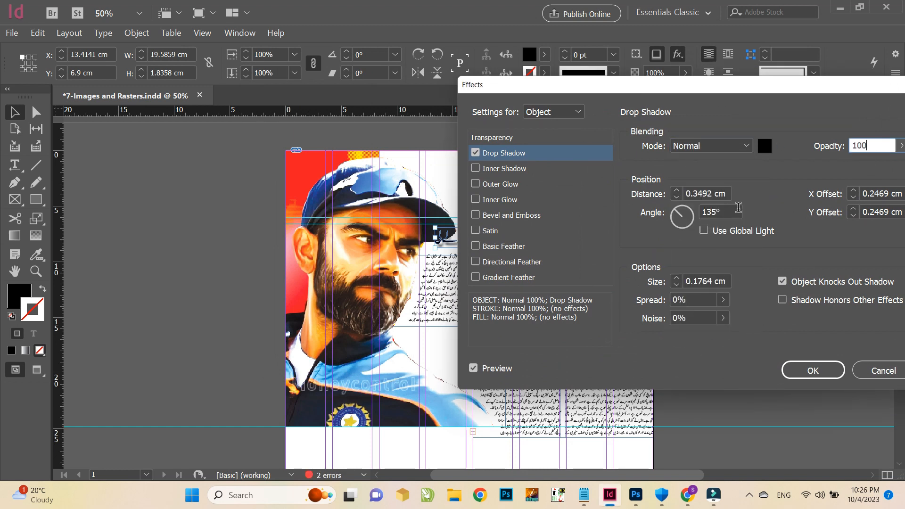
Set the headline's drop shadow distance to 0 cm and its shadow colour to Paper
double_click(700, 195)
type("0")
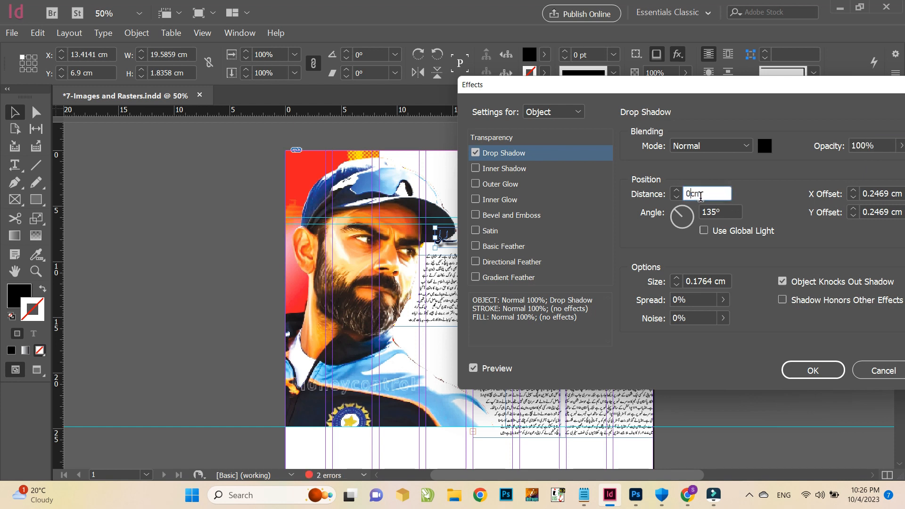
left_click(765, 150)
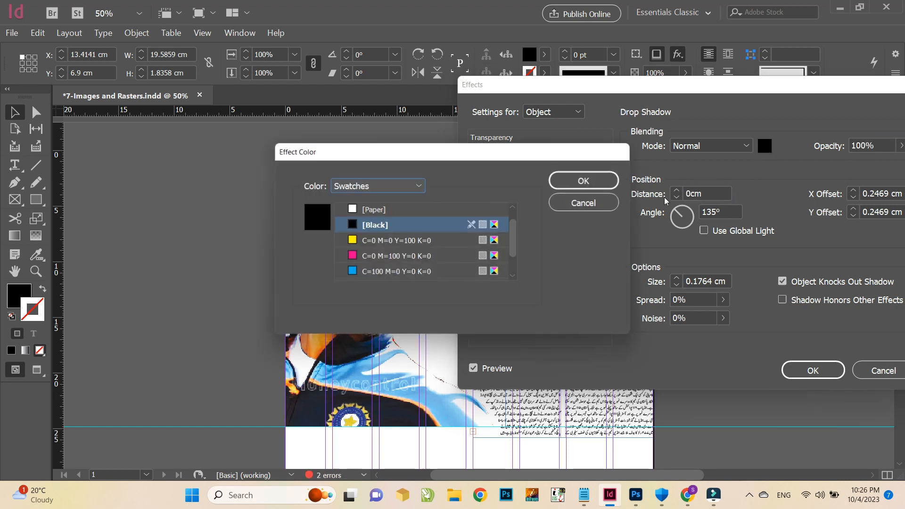
left_click(411, 215)
left_click(585, 181)
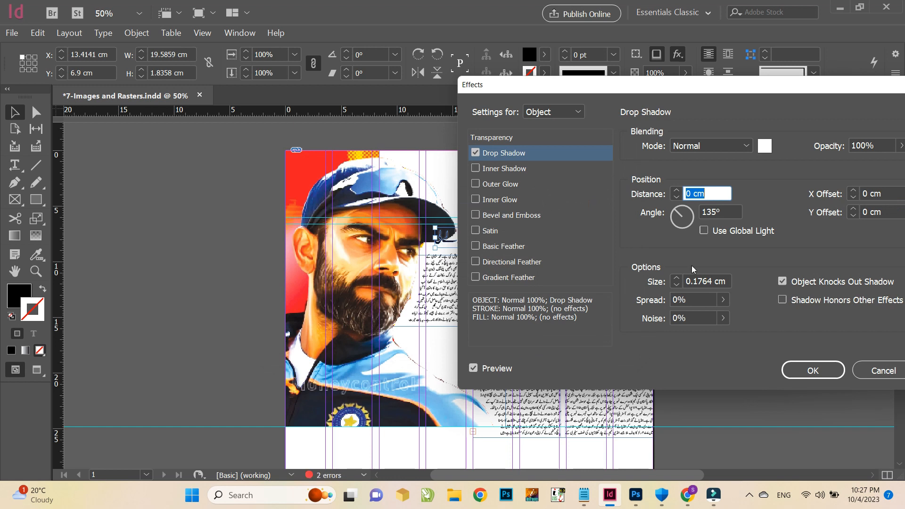
Try a shadow size of 4 cm with a spread of 34%
double_click(692, 281)
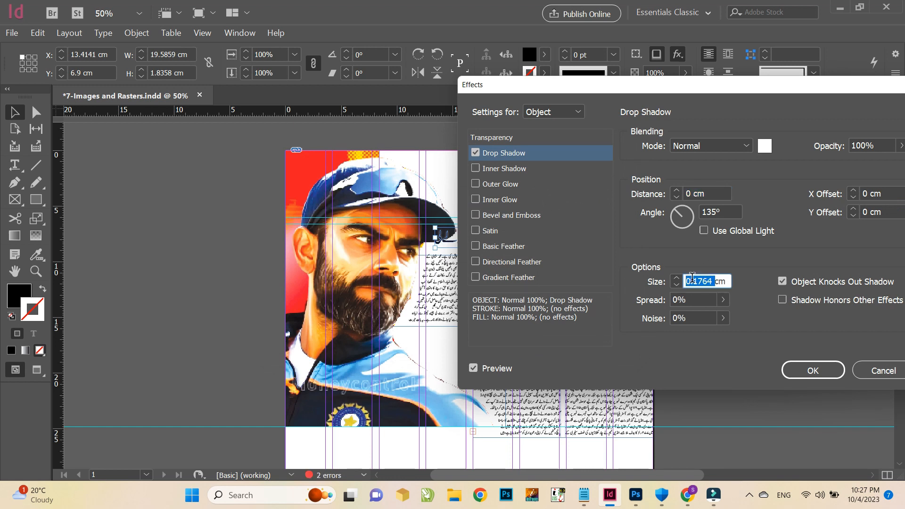
type("4")
double_click(687, 300)
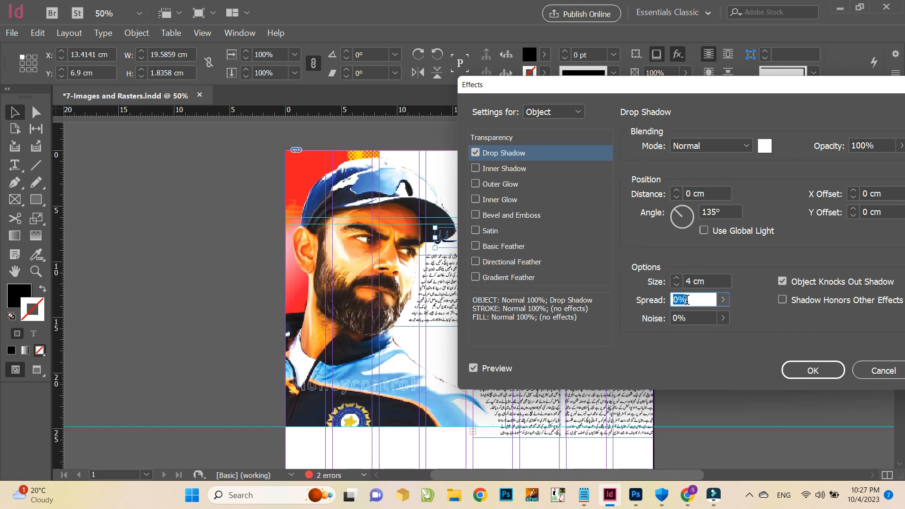
type("55")
left_click(699, 319)
double_click(681, 300)
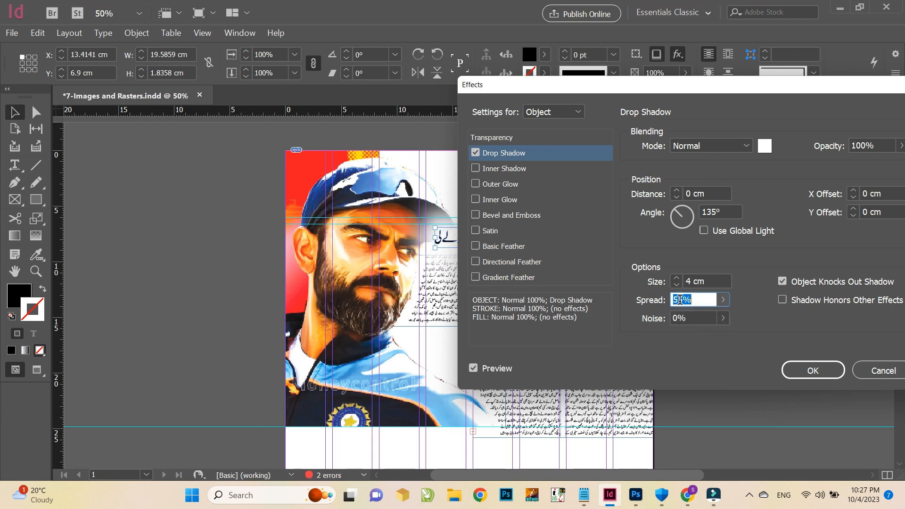
type("34")
left_click(682, 319)
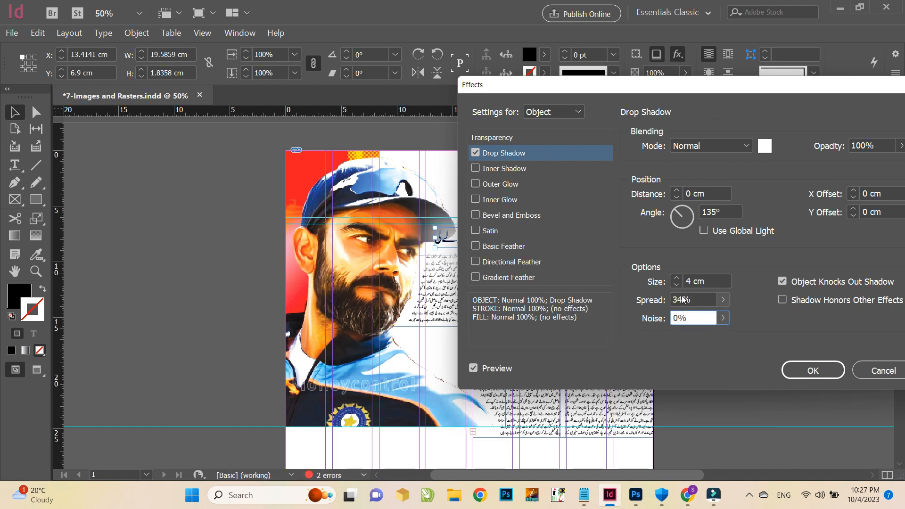
left_click_drag(757, 93, 794, 101)
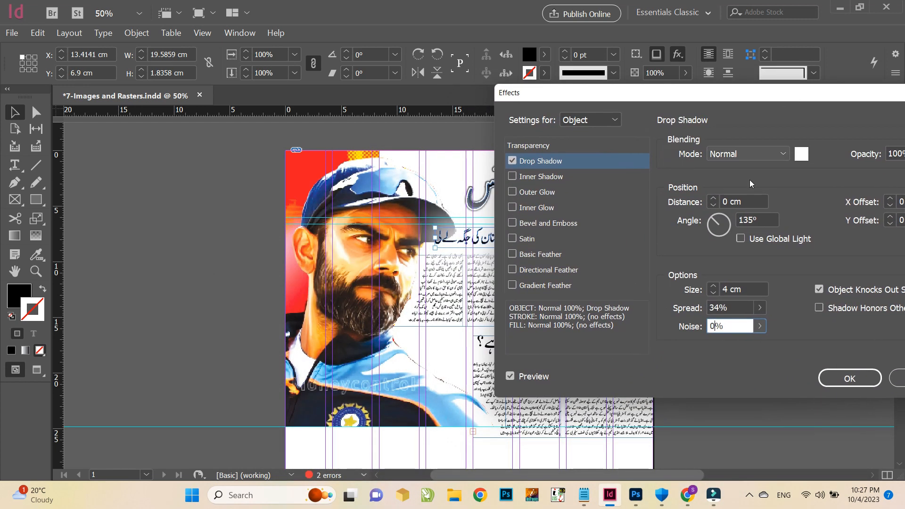
Set the drop shadow size to 1 cm and spread to 44%, then apply the effect
double_click(726, 289)
type("2")
left_click(732, 308)
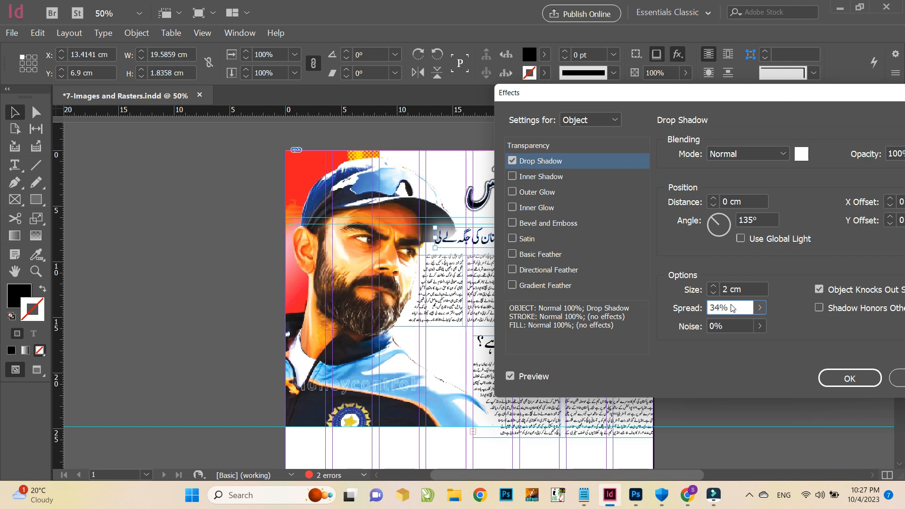
double_click(727, 284)
type("1")
left_click(731, 309)
left_click_drag(739, 306, 663, 305)
type("44")
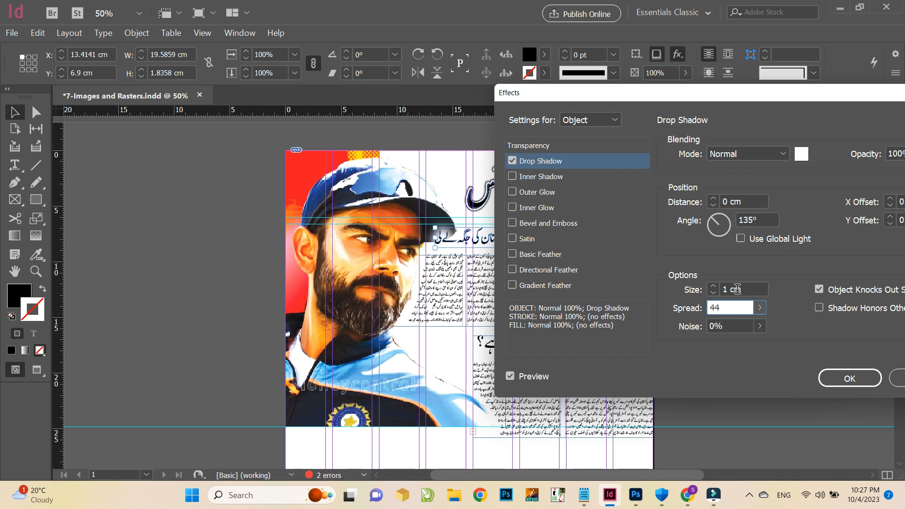
key("shift+Tab")
left_click(848, 379)
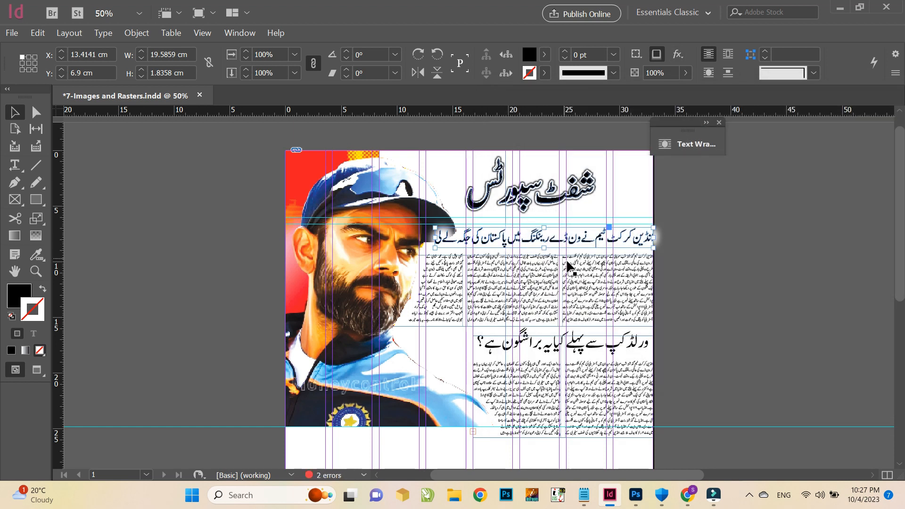
Nudge the headline frame slightly sideways to line it up with the columns
left_click_drag(631, 247, 621, 247)
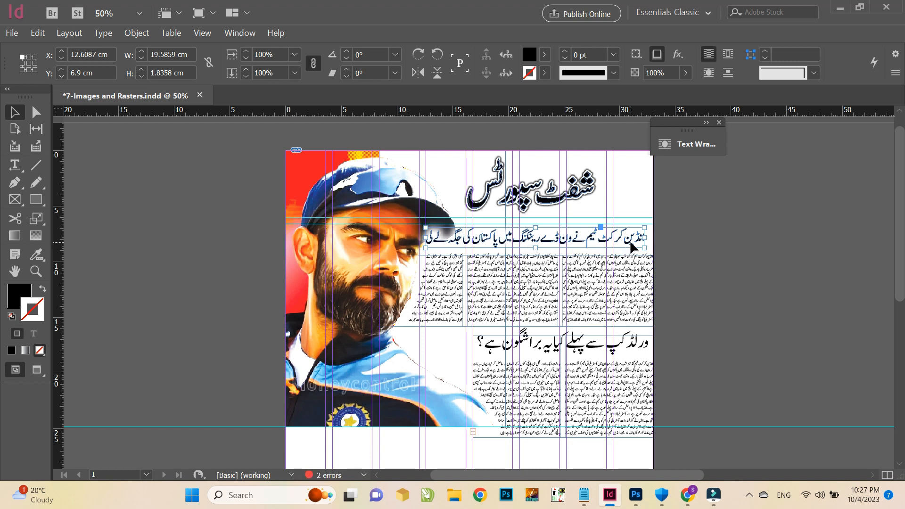
left_click_drag(632, 246, 634, 246)
scroll(632, 246, "down", 1)
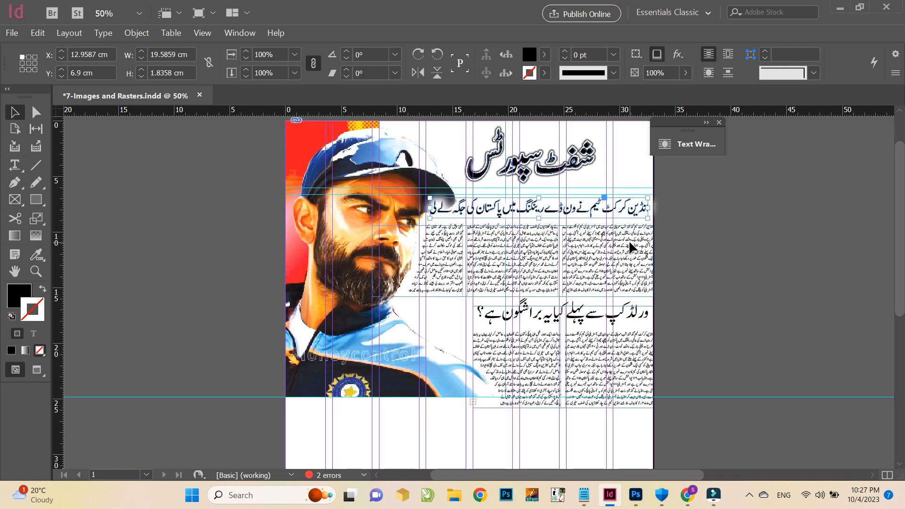
left_click(712, 250)
Draw a horizontal line about 26.8 cm long under the page title and give it a 5 pt stroke
left_click(35, 165)
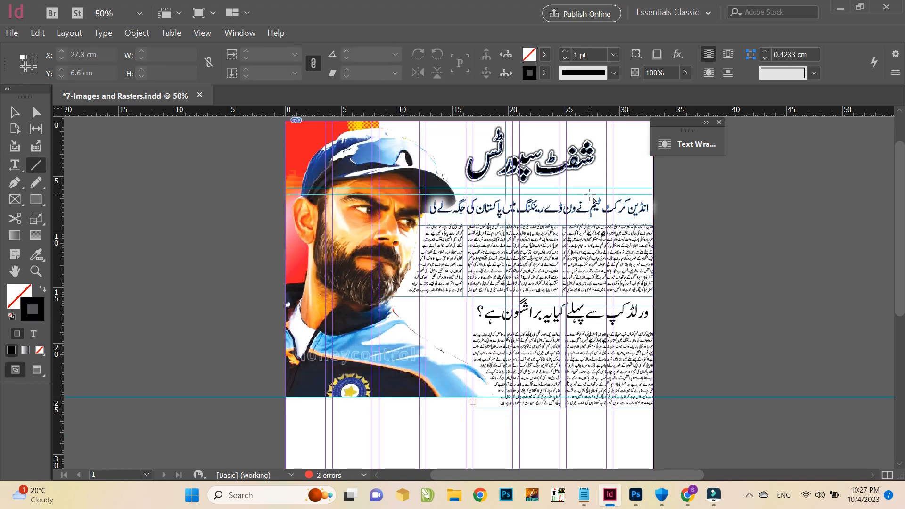
left_click_drag(654, 194, 355, 203)
key("v")
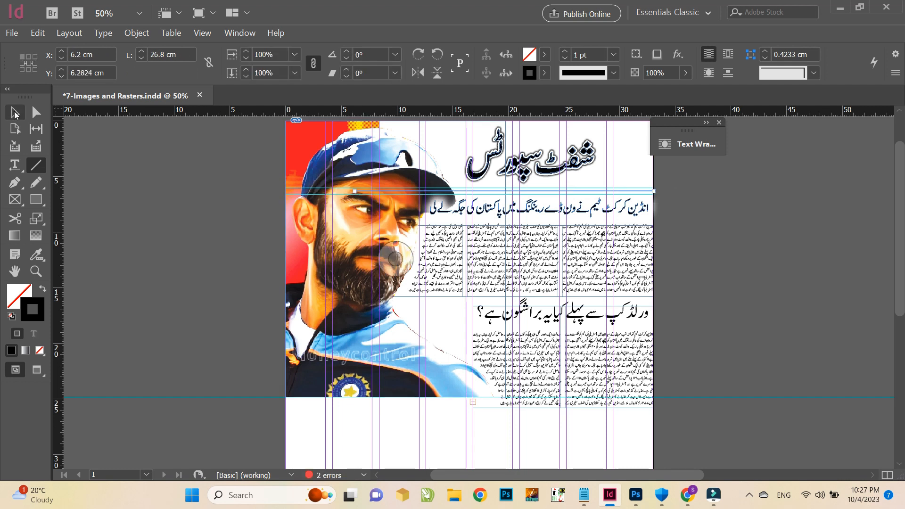
left_click(613, 55)
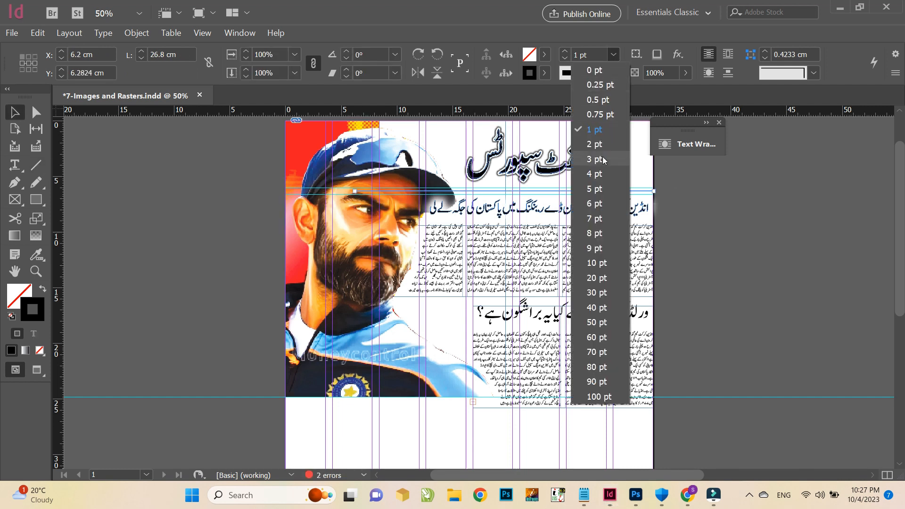
left_click(613, 188)
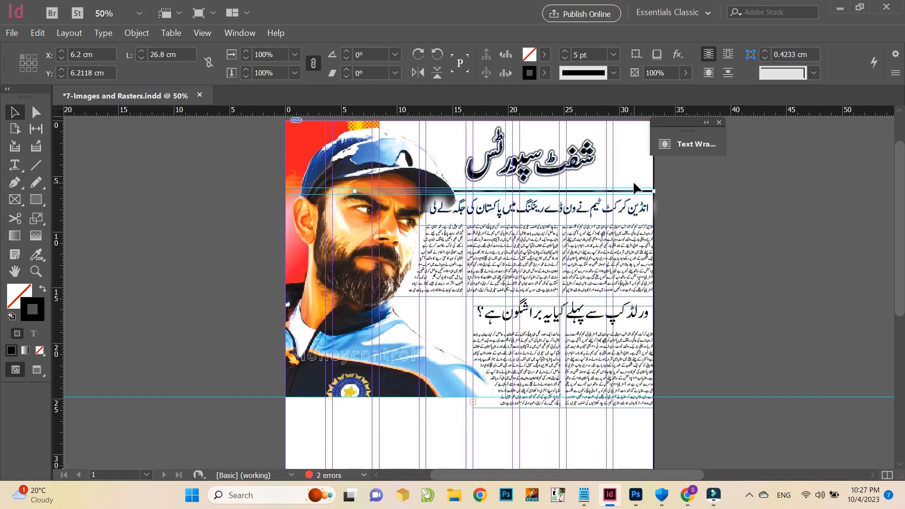
left_click(718, 123)
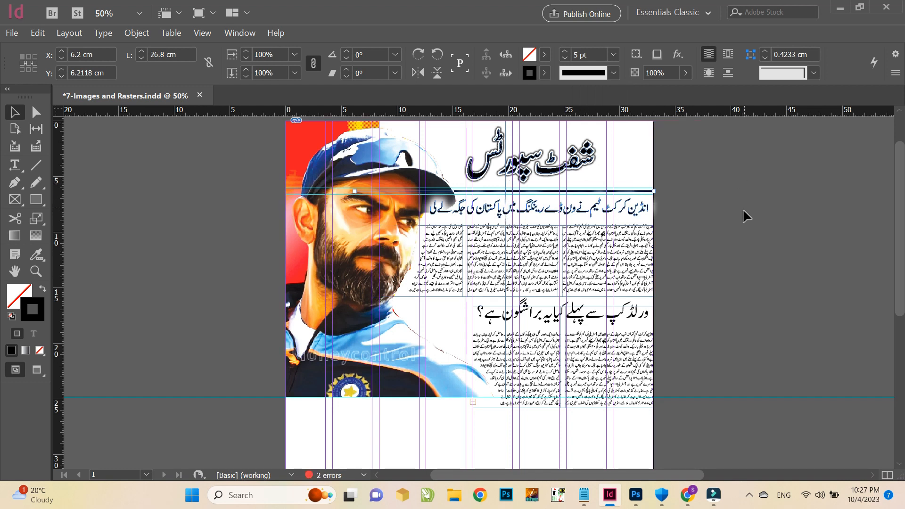
left_click(743, 209)
Resize the second story's frame to about 24.6 x 7.7 cm beside the image and save the document
left_click(570, 367)
left_click_drag(570, 367, 572, 360)
left_click_drag(563, 298, 563, 308)
left_click_drag(472, 353, 380, 355)
left_click_drag(515, 401, 518, 395)
left_click_drag(516, 310, 516, 313)
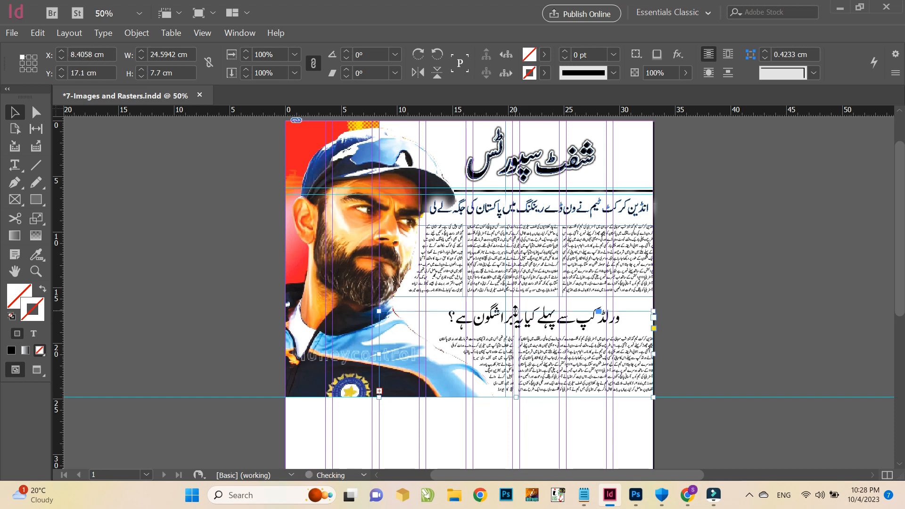
left_click(711, 322)
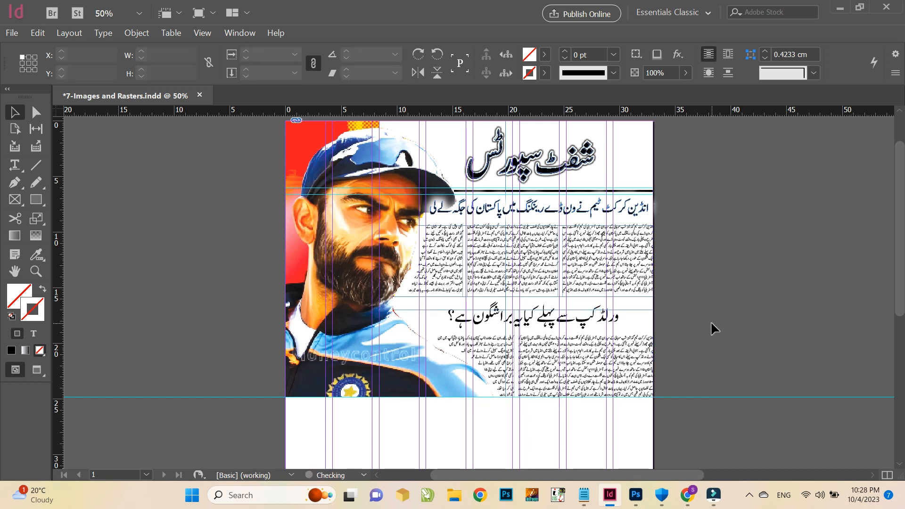
key("ctrl+s")
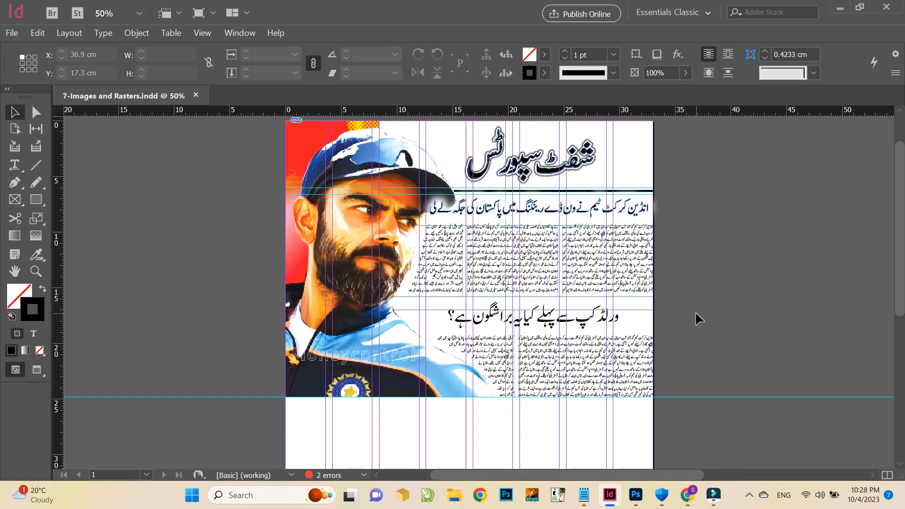
Embed the linked 1.psd image in the document and save it
scroll(295, 151, "up", 1)
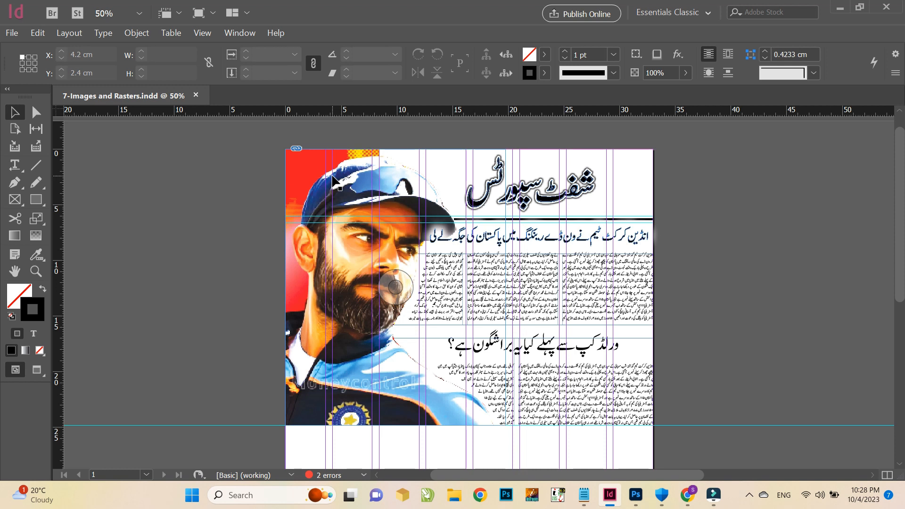
key("ctrl+shift+d")
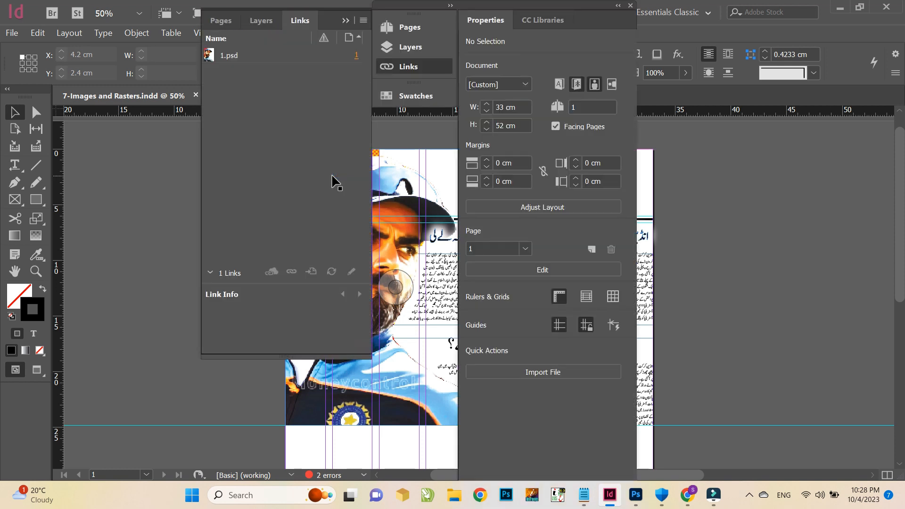
left_click(256, 57)
right_click(256, 57)
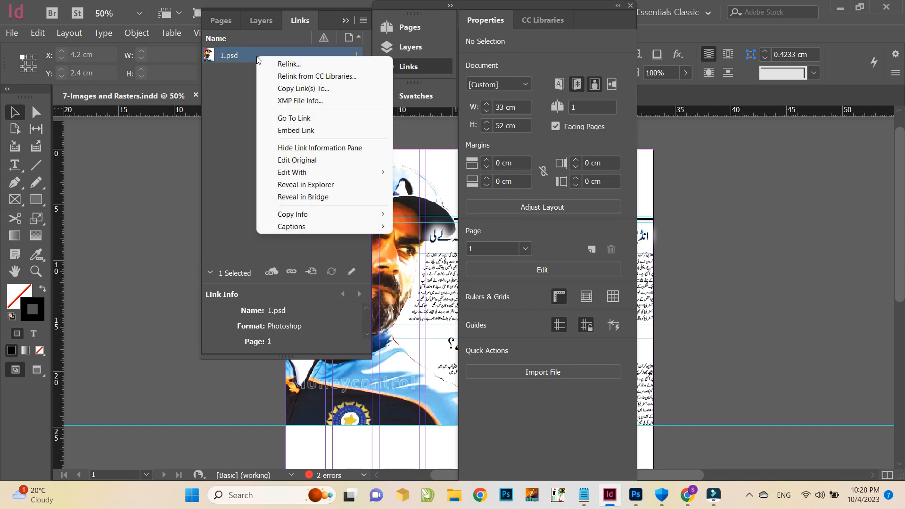
left_click(290, 131)
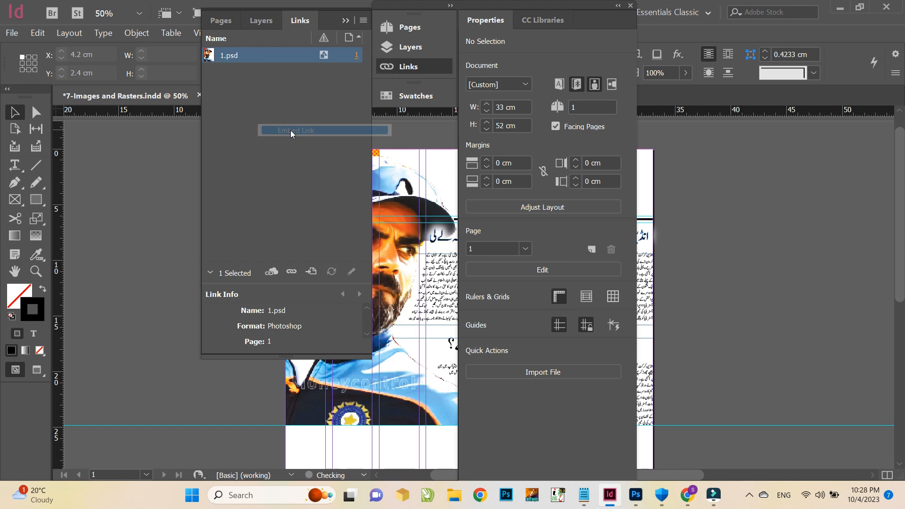
left_click(346, 21)
left_click(630, 5)
key("ctrl+s")
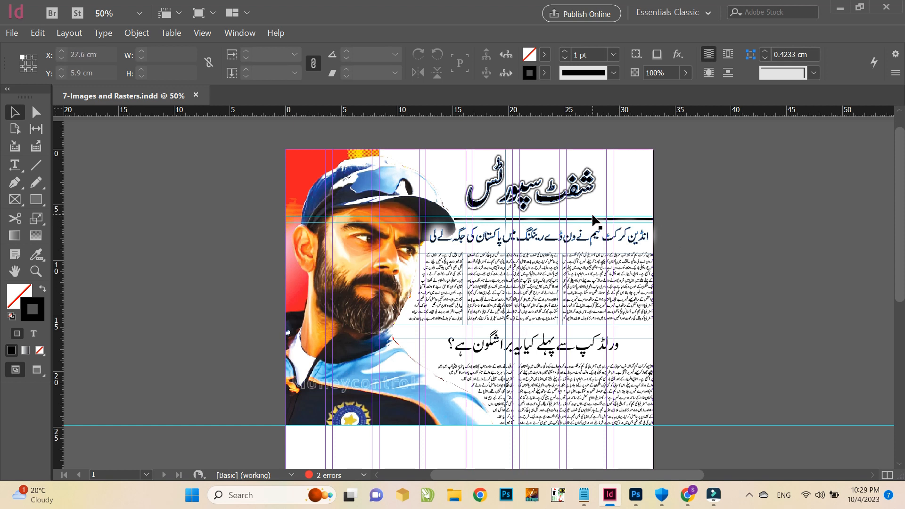
scroll(555, 253, "down", 1)
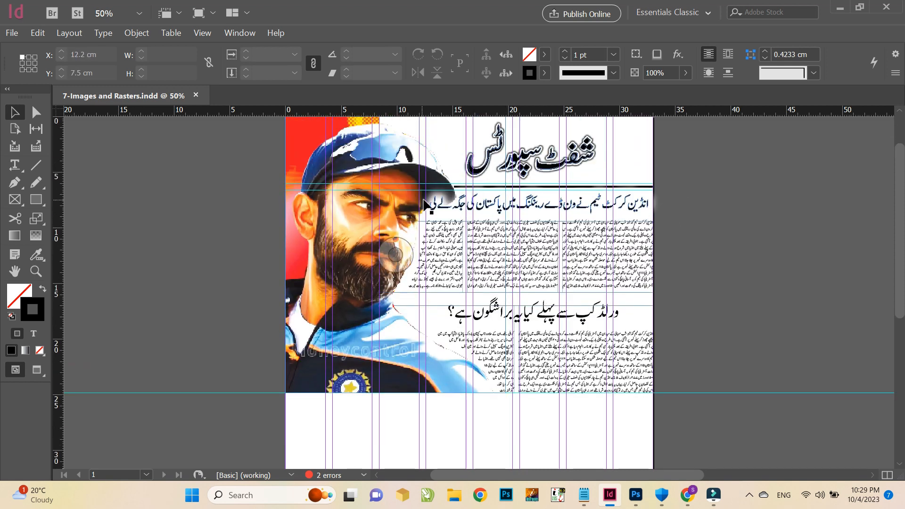
scroll(426, 205, "up", 2)
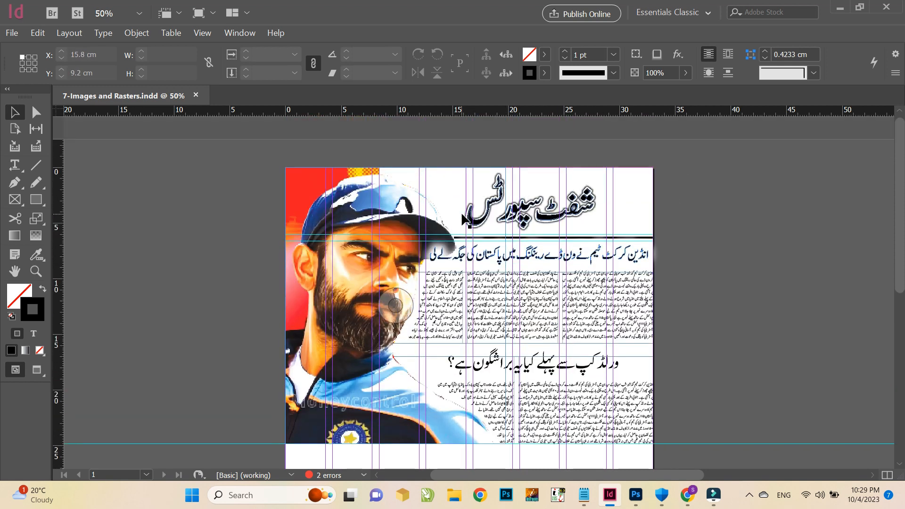
scroll(518, 208, "down", 8)
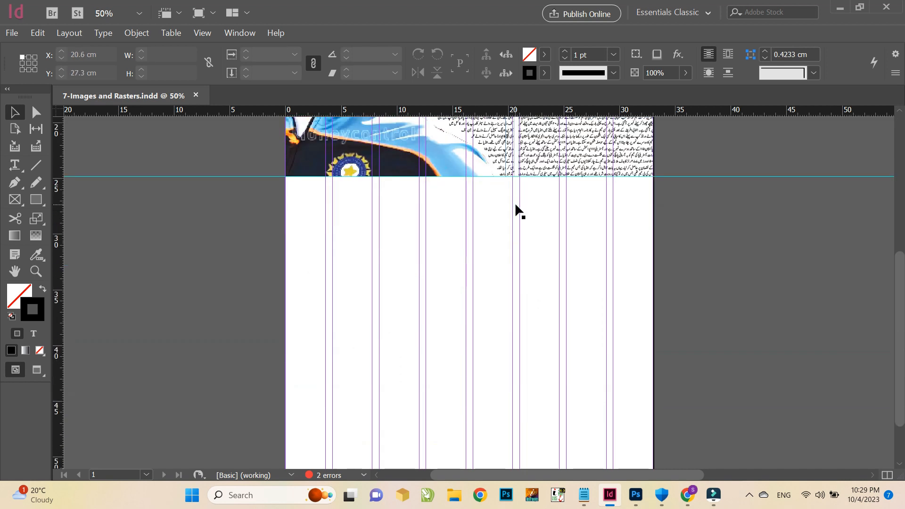
scroll(515, 203, "up", 7)
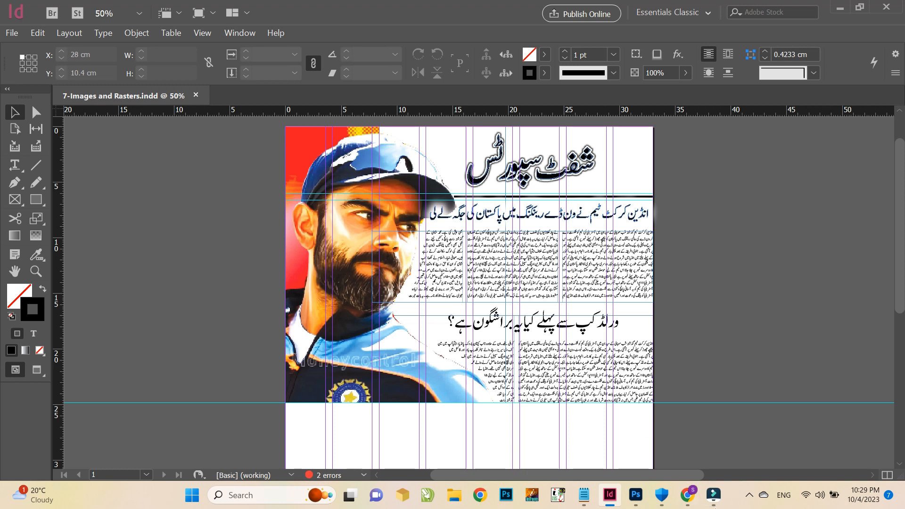
left_click(749, 495)
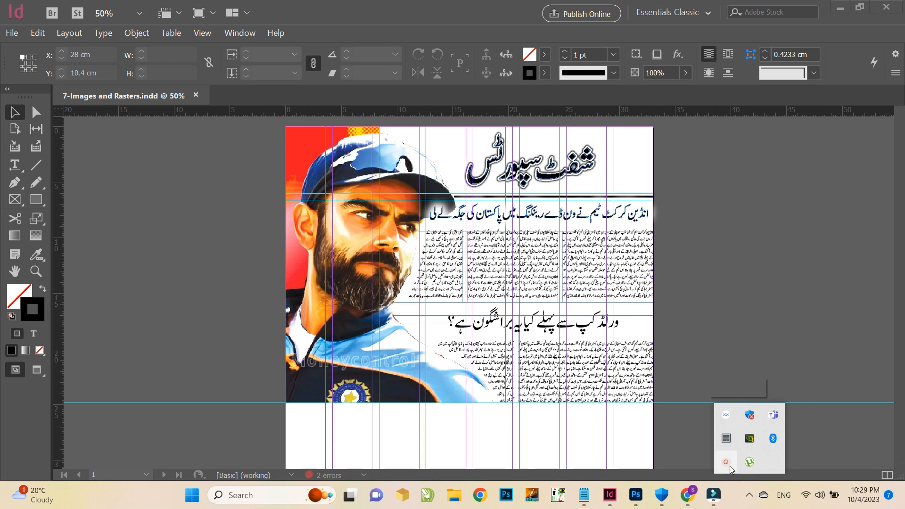